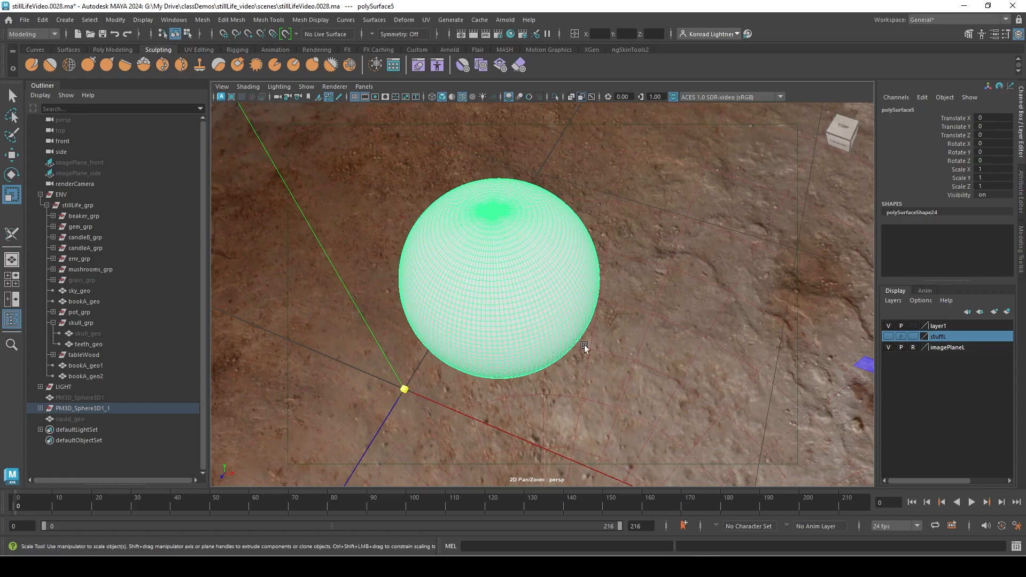
Create a polygon sphere primitive.
{"action": "mouse_move", "coordinate": [532, 362]}
{"action": "left_mouse_down", "text": "alt"}
{"action": "mouse_move", "coordinate": [527, 293]}
{"action": "mouse_move", "coordinate": [499, 309]}
{"action": "mouse_move", "coordinate": [504, 256]}
{"action": "mouse_move", "coordinate": [492, 339]}
{"action": "mouse_move", "coordinate": [542, 346]}
{"action": "left_mouse_up", "text": "alt"}
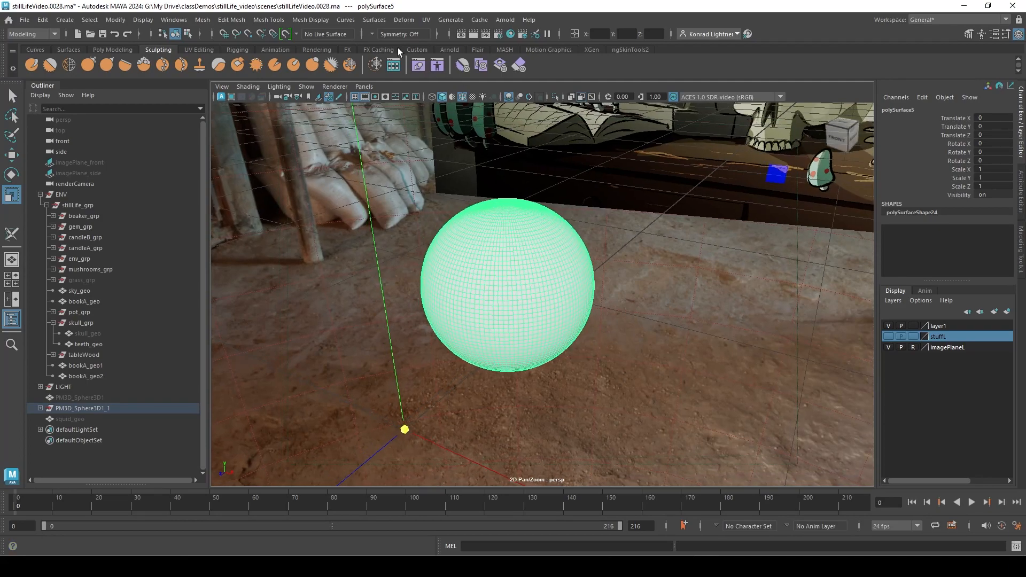
{"action": "left_click", "coordinate": [65, 19]}
{"action": "mouse_move", "coordinate": [143, 57]}
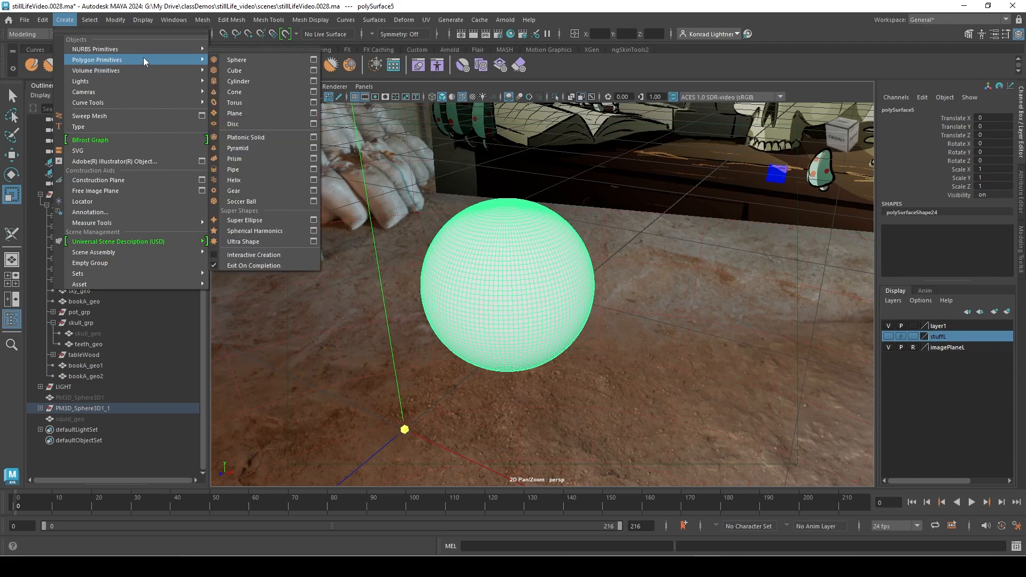
{"action": "left_click", "coordinate": [252, 61]}
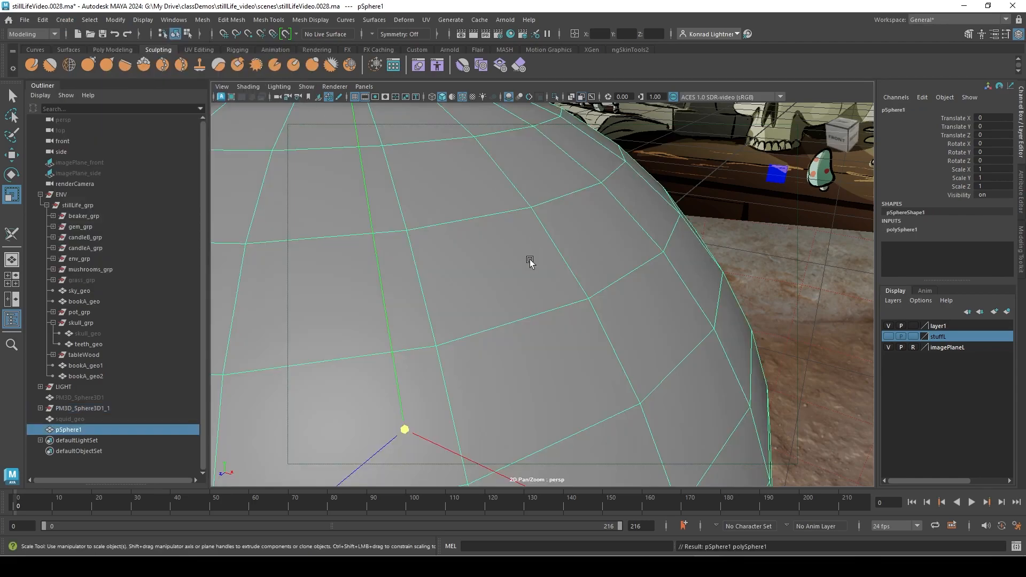
Move the new sphere clear of the dense sphere, to about X -0.75, Y -0.285, Z 0.603.
{"action": "key", "text": "f"}
{"action": "key", "text": "w"}
{"action": "left_click_drag", "start_coordinate": [457, 380], "coordinate": [262, 442]}
{"action": "middle_click_drag", "start_coordinate": [349, 294], "coordinate": [392, 303], "text": "alt"}
{"action": "right_click_drag", "start_coordinate": [392, 303], "coordinate": [474, 303], "text": "alt"}
{"action": "left_click_drag", "start_coordinate": [474, 303], "coordinate": [460, 344], "text": "alt"}
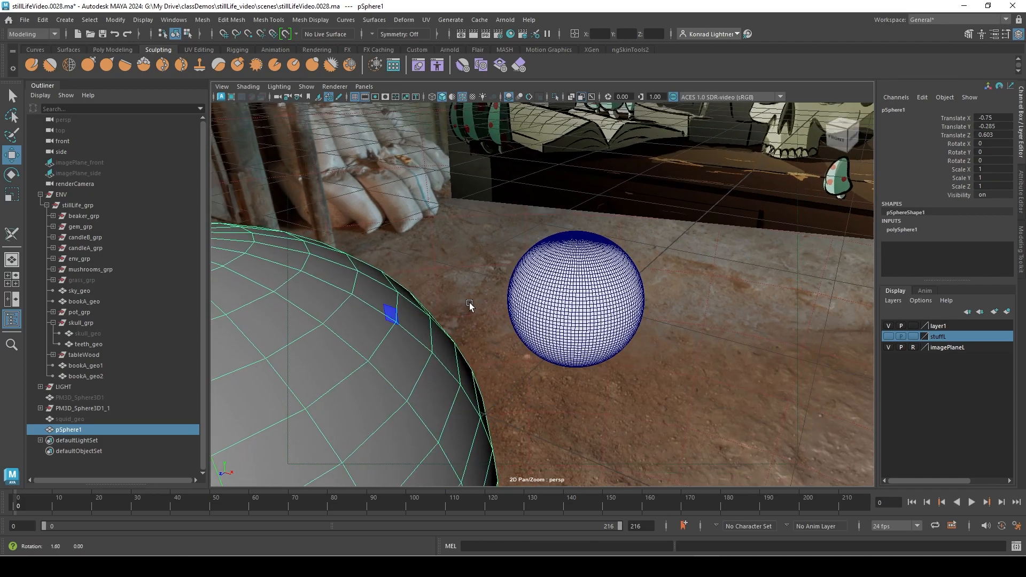
Snap the new sphere's pivot to the vertex at its top pole.
{"action": "right_click_drag", "start_coordinate": [355, 265], "coordinate": [543, 258], "text": "alt"}
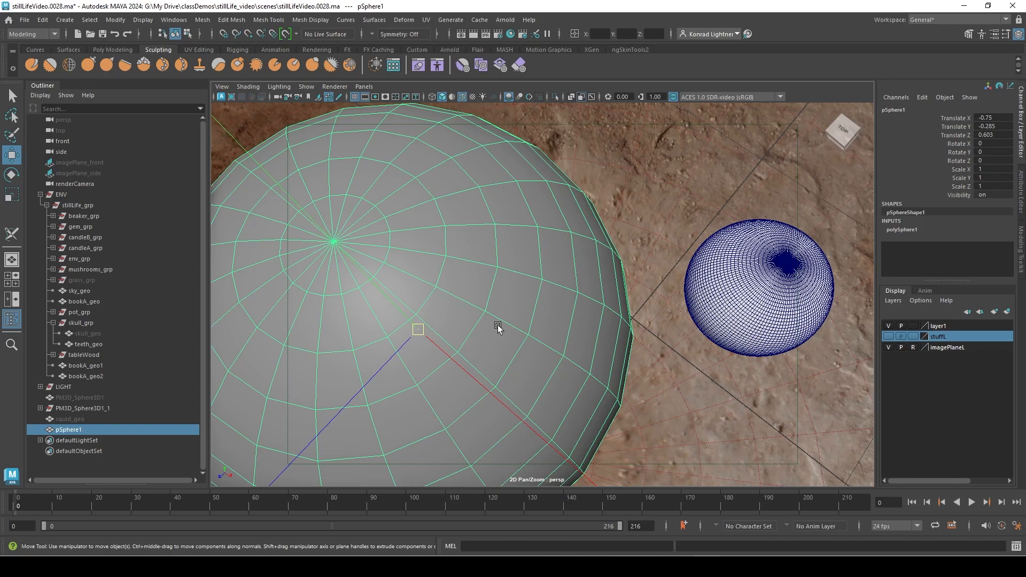
{"action": "key", "text": "v"}
{"action": "left_click_drag", "start_coordinate": [418, 329], "coordinate": [347, 241]}
{"action": "middle_click_drag", "start_coordinate": [728, 319], "coordinate": [423, 310], "text": "alt"}
{"action": "mouse_move", "coordinate": [424, 309]}
{"action": "right_mouse_down", "text": "alt"}
{"action": "mouse_move", "coordinate": [506, 314]}
{"action": "mouse_move", "coordinate": [417, 302]}
{"action": "right_mouse_up", "text": "alt"}
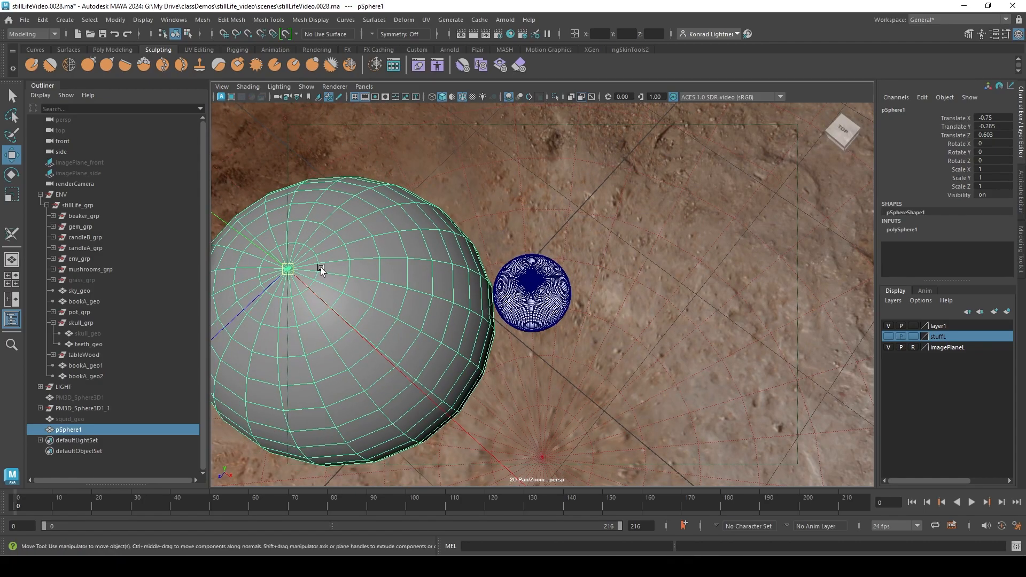
{"action": "key", "text": "d"}
{"action": "key", "text": "v"}
{"action": "left_click_drag", "start_coordinate": [301, 280], "coordinate": [290, 271]}
Snap the new sphere by its pivot onto the top pole vertex of the dense sphere.
{"action": "right_click_drag", "start_coordinate": [443, 316], "coordinate": [787, 327], "text": "alt"}
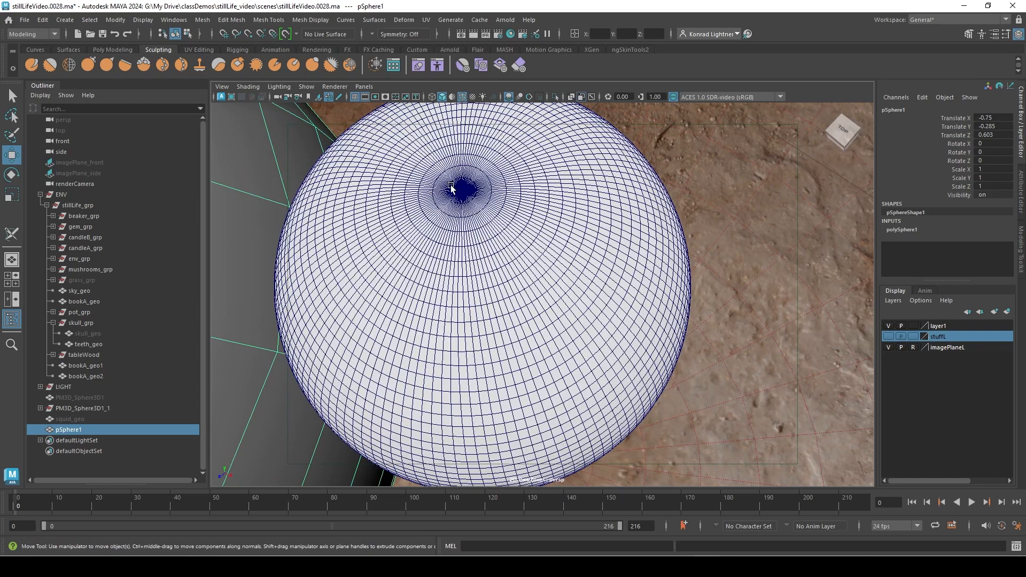
{"action": "key", "text": "v"}
{"action": "middle_click_drag", "start_coordinate": [475, 194], "coordinate": [461, 191]}
Scale the new sphere down uniformly to about 0.255 and show the scene in wireframe.
{"action": "right_click_drag", "start_coordinate": [461, 192], "coordinate": [486, 248], "text": "alt"}
{"action": "left_click_drag", "start_coordinate": [486, 248], "coordinate": [526, 207], "text": "alt"}
{"action": "key", "text": "r"}
{"action": "left_click_drag", "start_coordinate": [524, 264], "coordinate": [187, 281]}
{"action": "key", "text": "4"}
{"action": "right_click_drag", "start_coordinate": [425, 284], "coordinate": [683, 310], "text": "alt"}
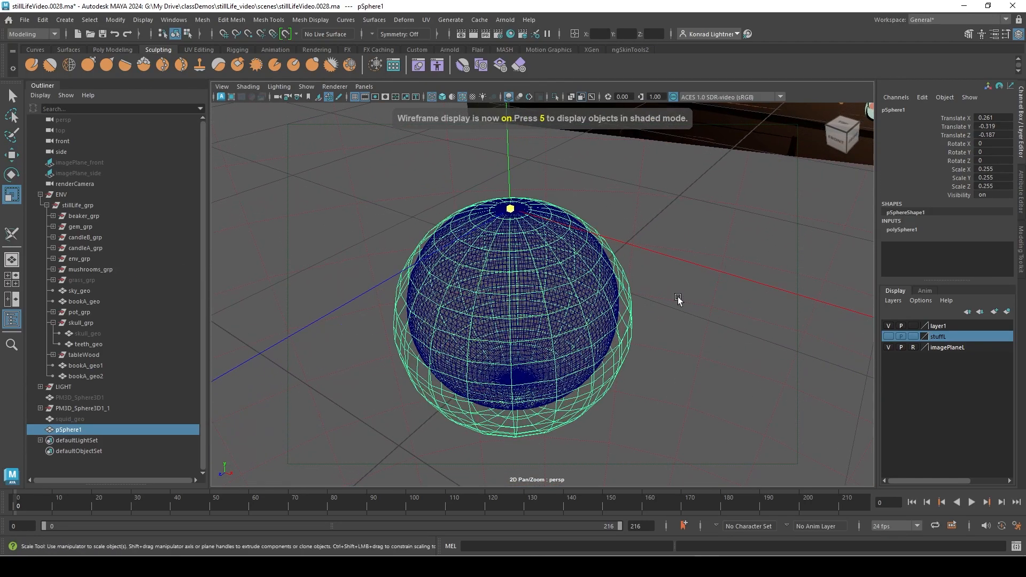
Fine-tune the new sphere's uniform scale to about 0.228, matching its outline to the dense sphere.
{"action": "left_click_drag", "start_coordinate": [521, 212], "coordinate": [471, 286]}
{"action": "right_click_drag", "start_coordinate": [431, 298], "coordinate": [631, 291], "text": "alt"}
{"action": "middle_click_drag", "start_coordinate": [386, 284], "coordinate": [361, 228], "text": "alt"}
{"action": "scroll", "coordinate": [357, 229], "scroll_direction": "up", "scroll_amount": 5}
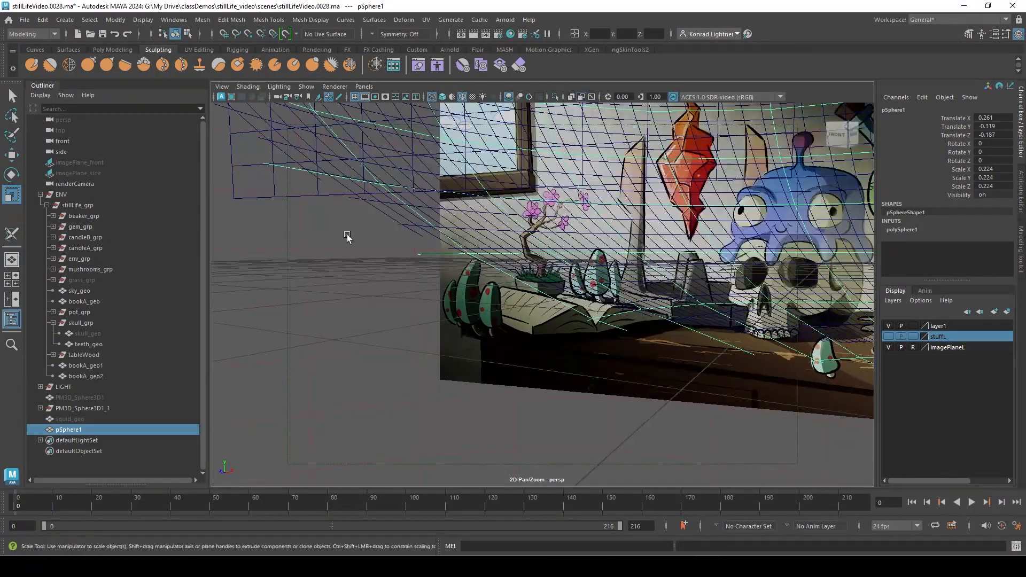
{"action": "right_click_drag", "start_coordinate": [351, 258], "coordinate": [326, 250], "text": "alt"}
{"action": "middle_click_drag", "start_coordinate": [476, 338], "coordinate": [461, 329]}
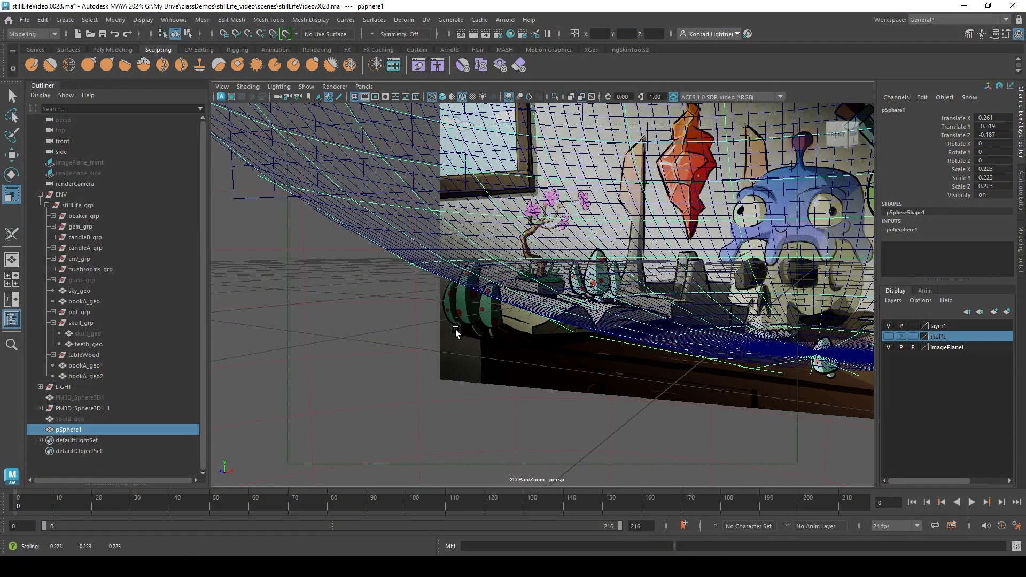
{"action": "right_click_drag", "start_coordinate": [457, 331], "coordinate": [424, 330], "text": "alt"}
{"action": "middle_click_drag", "start_coordinate": [547, 271], "coordinate": [464, 351], "text": "alt"}
{"action": "left_click_drag", "start_coordinate": [464, 351], "coordinate": [466, 348], "text": "alt"}
{"action": "right_click_drag", "start_coordinate": [424, 336], "coordinate": [430, 315], "text": "alt"}
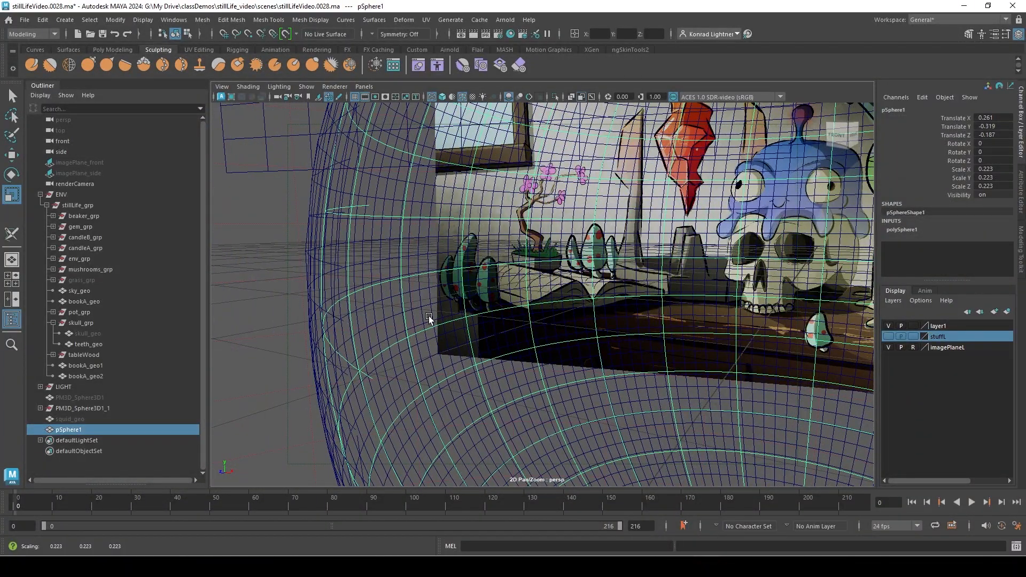
{"action": "middle_click_drag", "start_coordinate": [429, 316], "coordinate": [459, 319]}
{"action": "right_click_drag", "start_coordinate": [458, 319], "coordinate": [435, 326], "text": "alt"}
{"action": "left_click_drag", "start_coordinate": [510, 314], "coordinate": [517, 337], "text": "alt"}
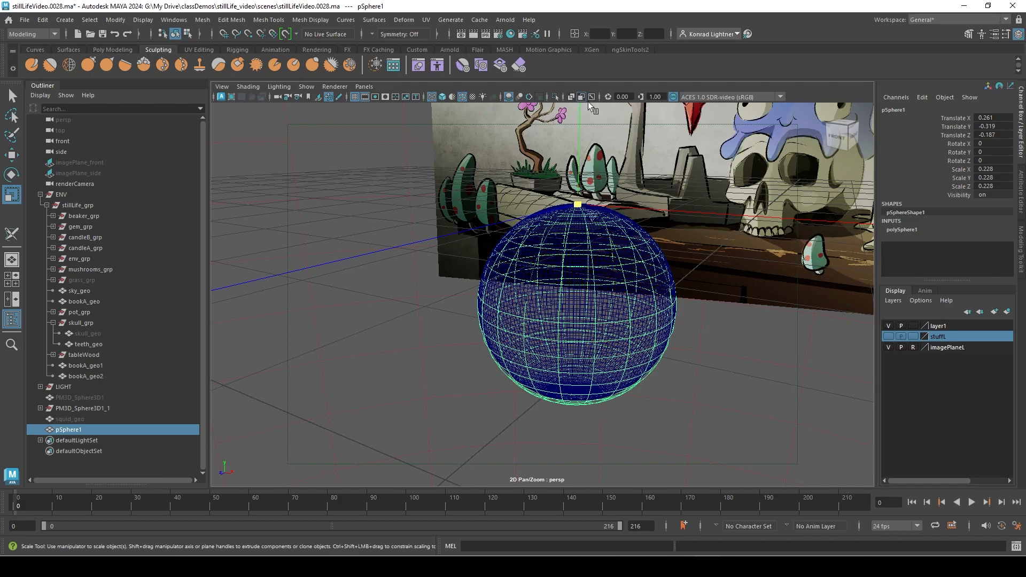
Unhide squid_geo and hide the dense original sphere, returning to shaded display.
{"action": "mouse_move", "coordinate": [416, 235]}
{"action": "left_mouse_down", "text": "alt"}
{"action": "mouse_move", "coordinate": [357, 245]}
{"action": "mouse_move", "coordinate": [412, 241]}
{"action": "left_mouse_up", "text": "alt"}
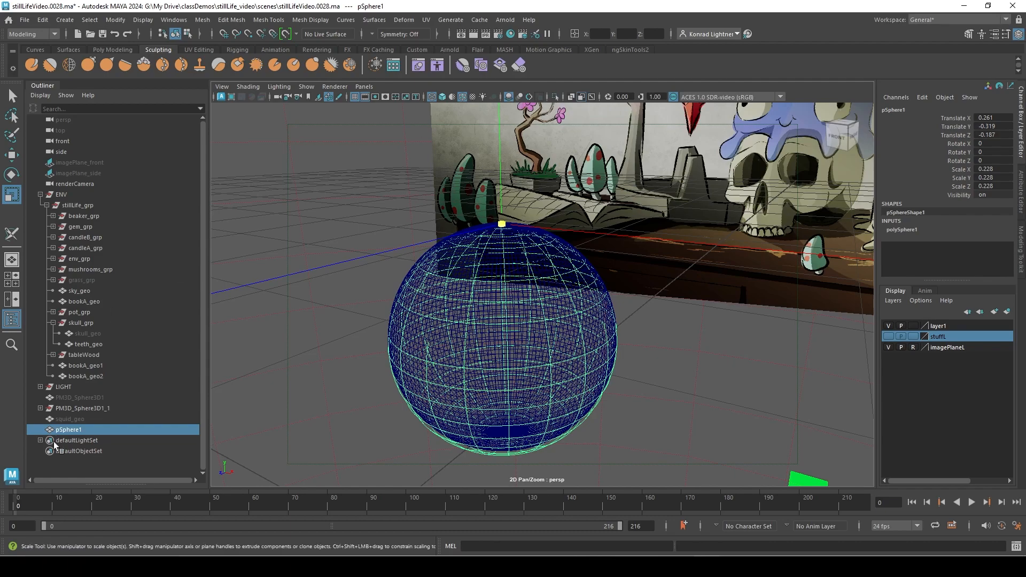
{"action": "left_click", "coordinate": [70, 419]}
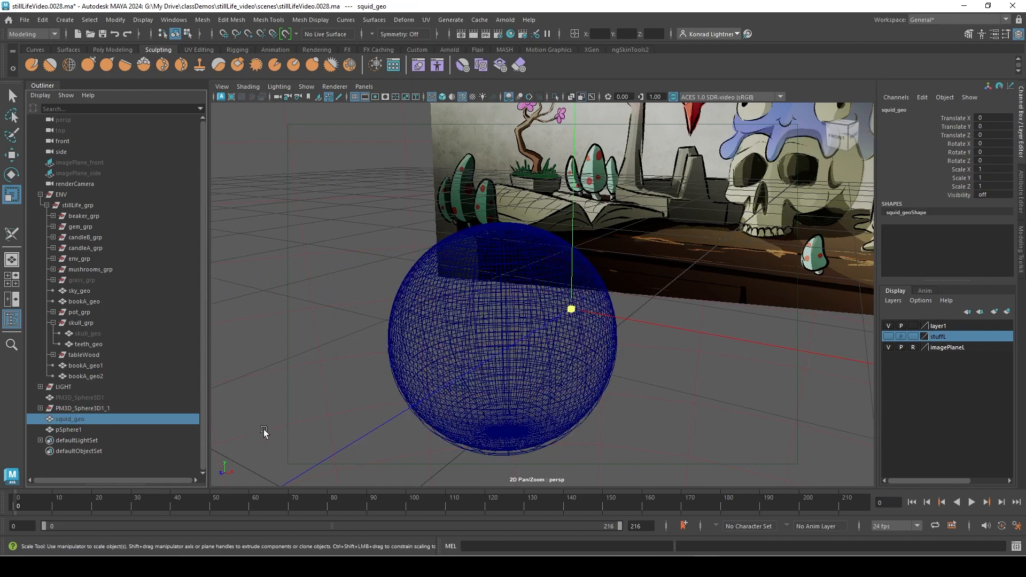
{"action": "key", "text": "shift+h"}
{"action": "left_click", "coordinate": [584, 357]}
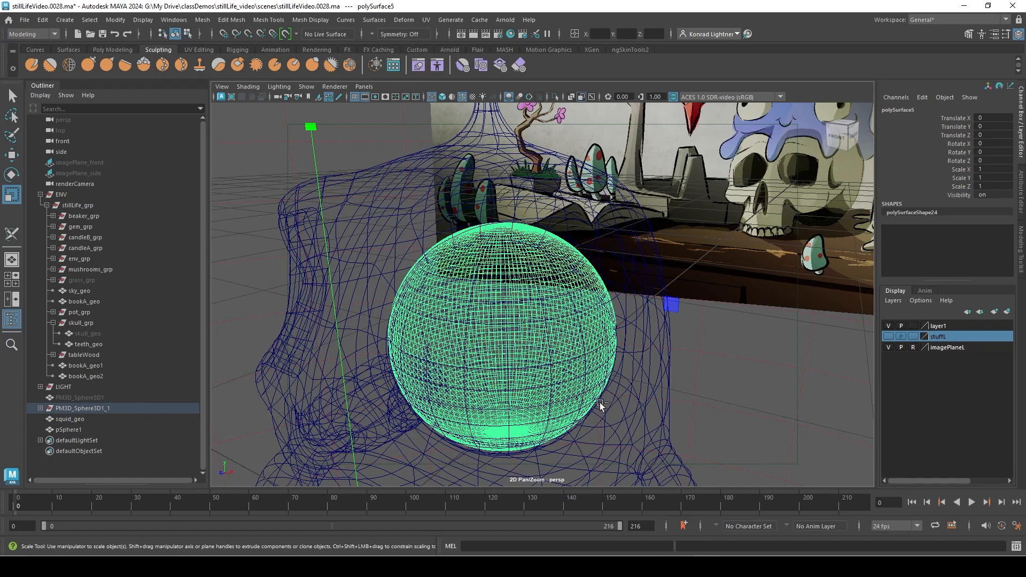
{"action": "key", "text": "ctrl+h"}
{"action": "key", "text": "5"}
Select the new low-density sphere in the squid's eye socket.
{"action": "mouse_move", "coordinate": [525, 411]}
{"action": "left_mouse_down", "text": "alt"}
{"action": "mouse_move", "coordinate": [590, 388]}
{"action": "mouse_move", "coordinate": [550, 348]}
{"action": "mouse_move", "coordinate": [472, 371]}
{"action": "mouse_move", "coordinate": [531, 385]}
{"action": "mouse_move", "coordinate": [523, 408]}
{"action": "mouse_move", "coordinate": [577, 419]}
{"action": "mouse_move", "coordinate": [515, 318]}
{"action": "left_mouse_up", "text": "alt"}
{"action": "right_click_drag", "start_coordinate": [515, 319], "coordinate": [604, 313], "text": "alt"}
{"action": "left_click_drag", "start_coordinate": [604, 313], "coordinate": [624, 325], "text": "alt"}
{"action": "right_click_drag", "start_coordinate": [624, 325], "coordinate": [556, 343], "text": "alt"}
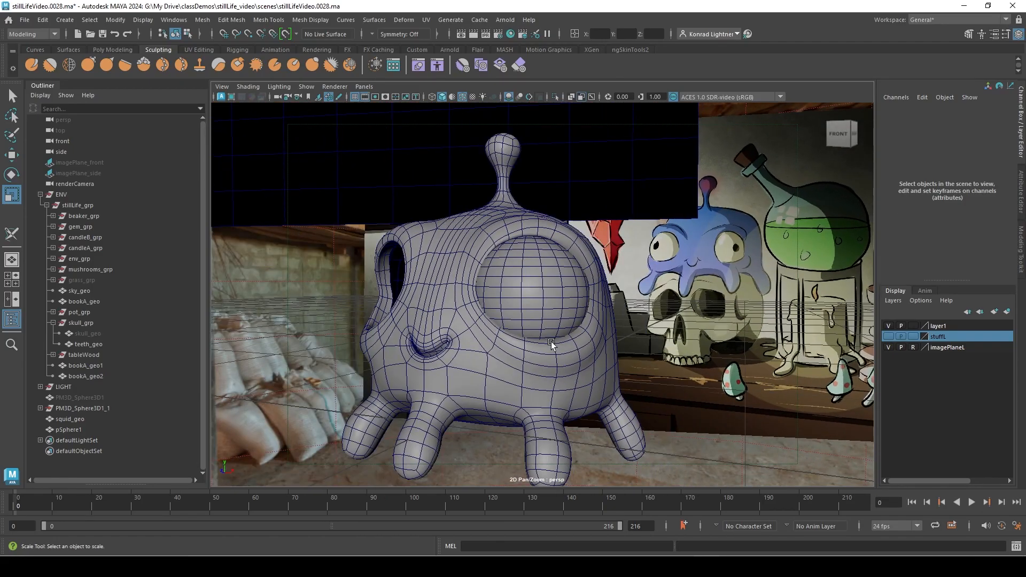
{"action": "left_click_drag", "start_coordinate": [557, 344], "coordinate": [550, 312], "text": "alt"}
{"action": "left_click", "coordinate": [591, 274]}
Try rotating the eye sphere about 35 degrees around its X axis.
{"action": "key", "text": "e"}
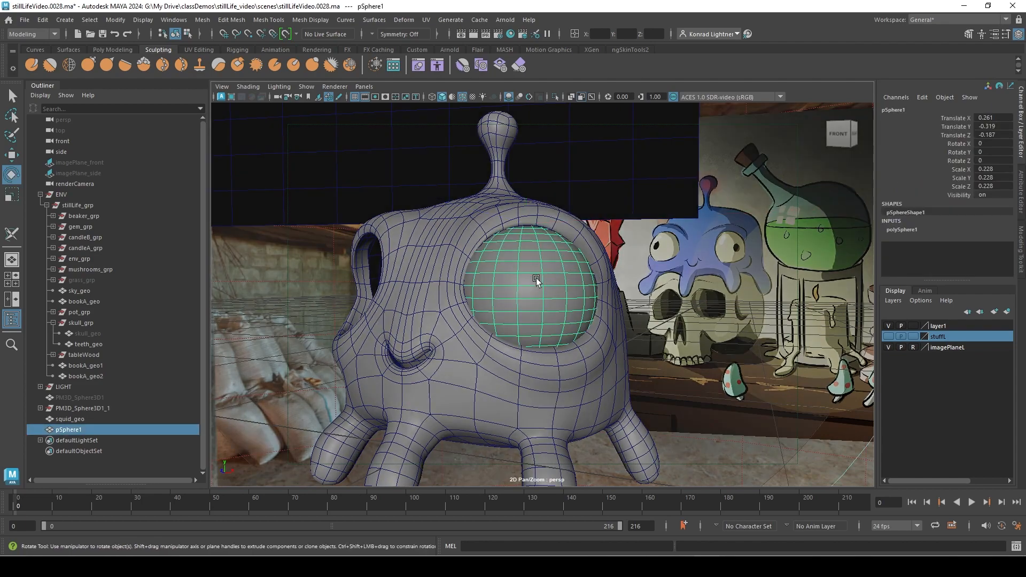
{"action": "key", "text": "w"}
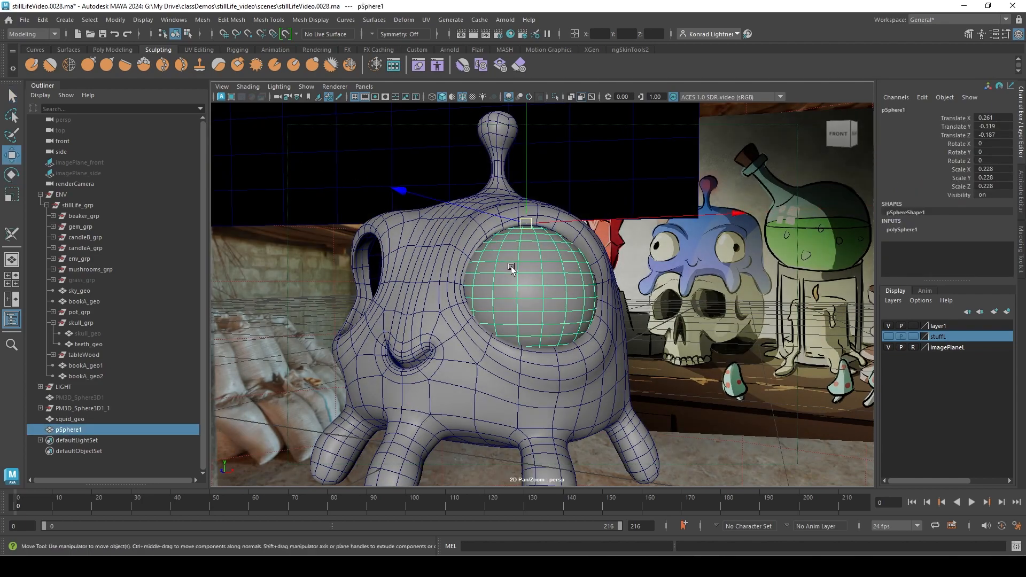
{"action": "key", "text": "e"}
{"action": "left_click_drag", "start_coordinate": [514, 216], "coordinate": [501, 228]}
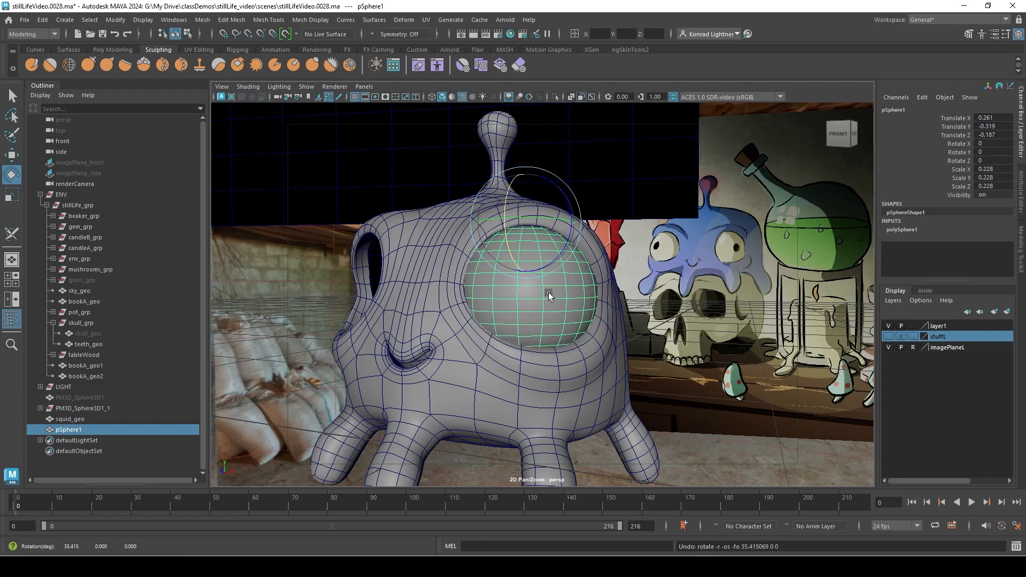
Center the eye sphere's pivot and set its Rotate X to 90 so the pole faces forward.
{"action": "left_click", "coordinate": [118, 22]}
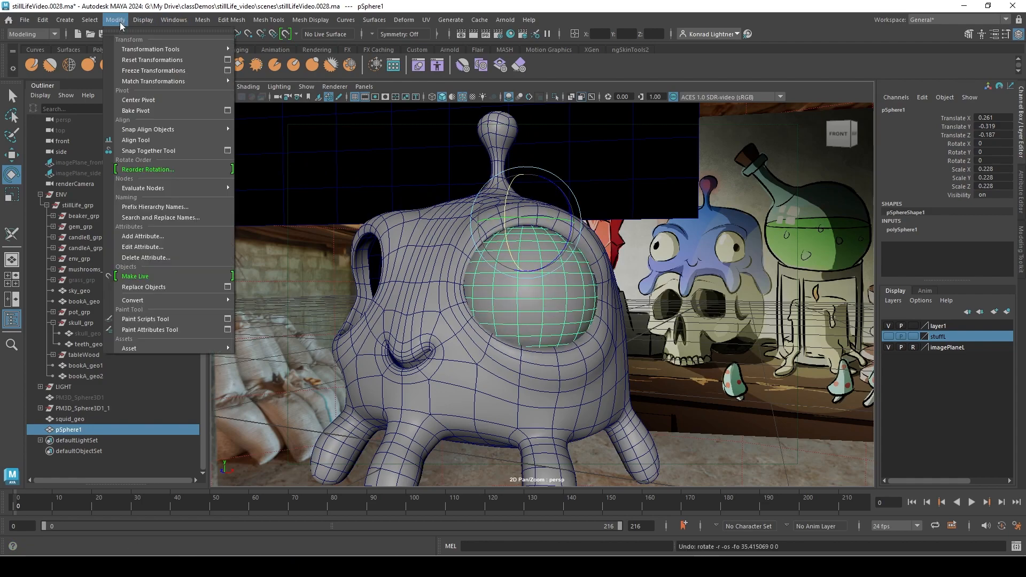
{"action": "left_click", "coordinate": [144, 101]}
{"action": "left_click_drag", "start_coordinate": [623, 274], "coordinate": [490, 320], "text": "alt"}
{"action": "left_click", "coordinate": [995, 144]}
{"action": "type", "text": "90"}
{"action": "key", "text": "Return"}
{"action": "left_click_drag", "start_coordinate": [681, 249], "coordinate": [642, 154], "text": "alt"}
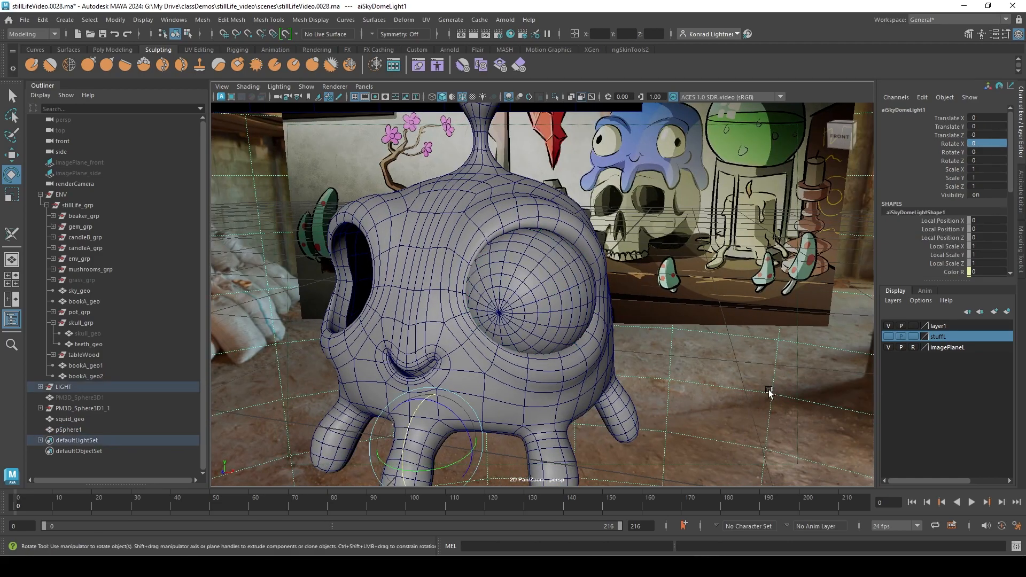
{"action": "left_click_drag", "start_coordinate": [599, 270], "coordinate": [575, 261], "text": "alt"}
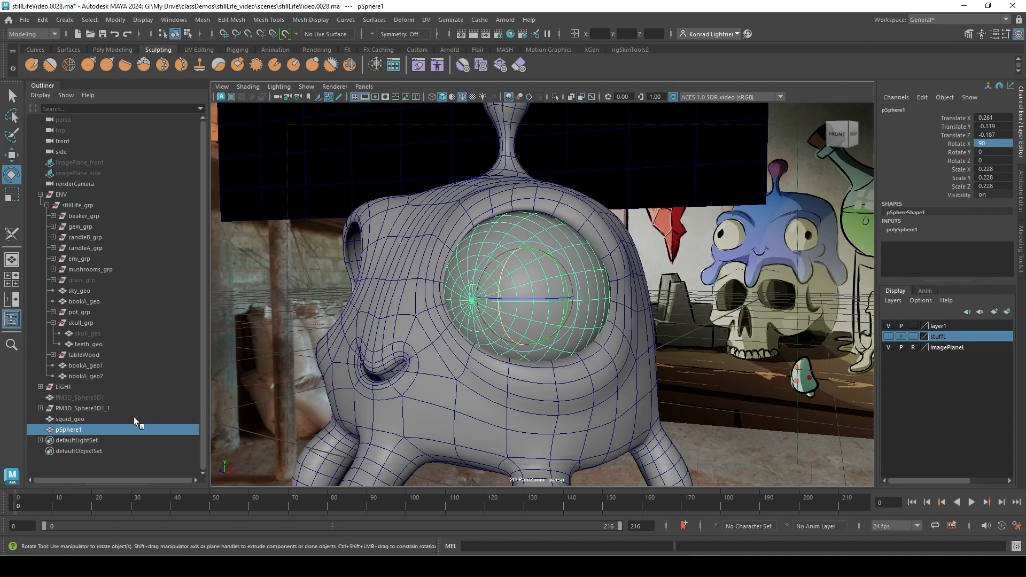
Rename the eye sphere as lens.
{"action": "double_click", "coordinate": [89, 431]}
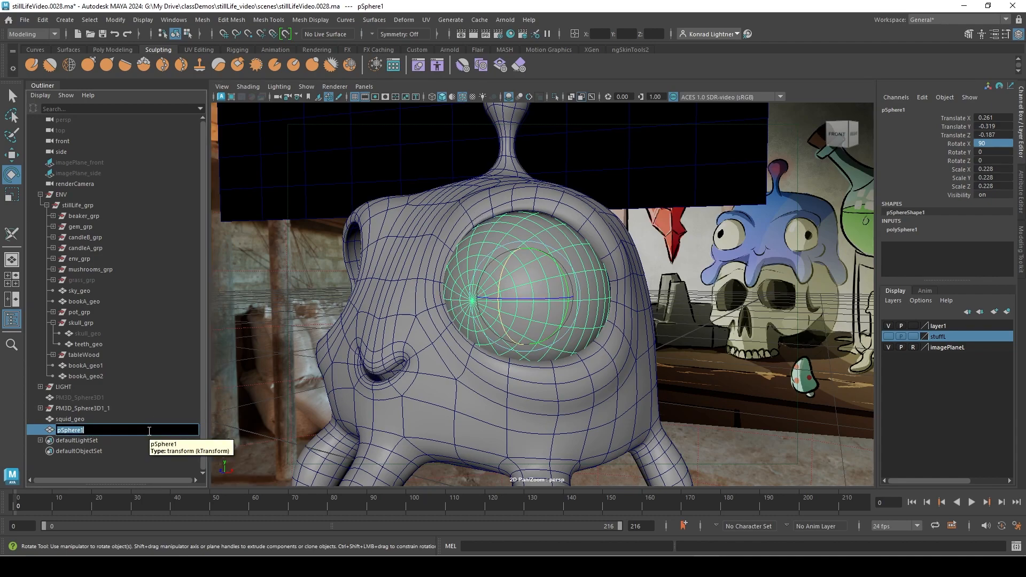
{"action": "key", "text": "Return"}
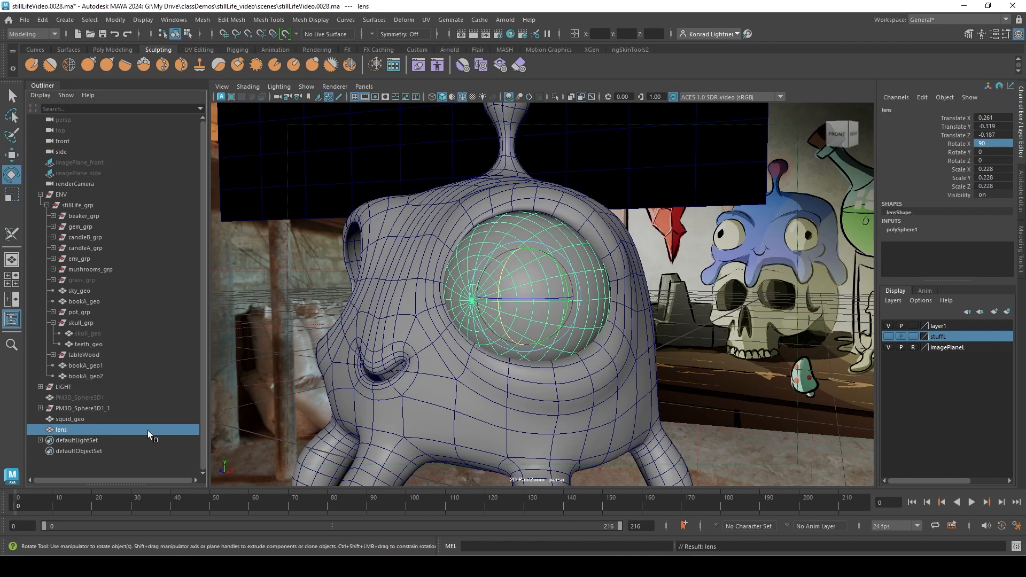
{"action": "double_click", "coordinate": [73, 430]}
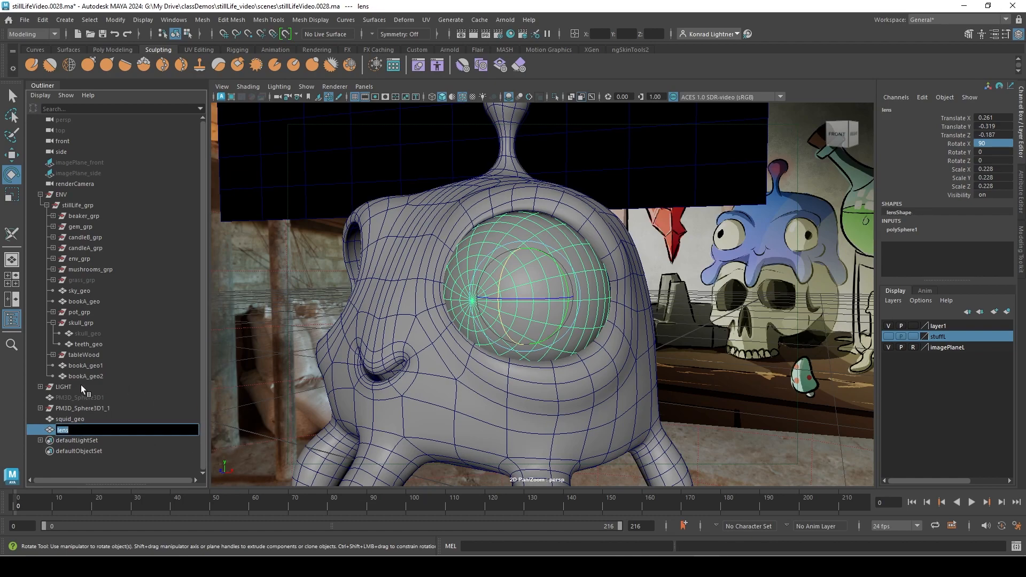
{"action": "key", "text": "Escape"}
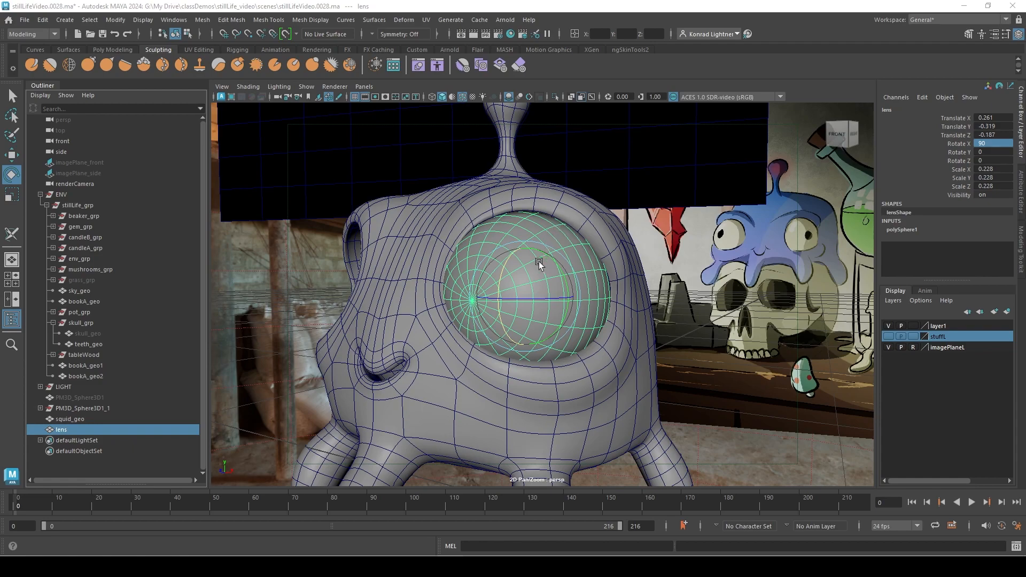
Rename the eye sphere as scelera_geo and duplicate it in place.
{"action": "double_click", "coordinate": [63, 430]}
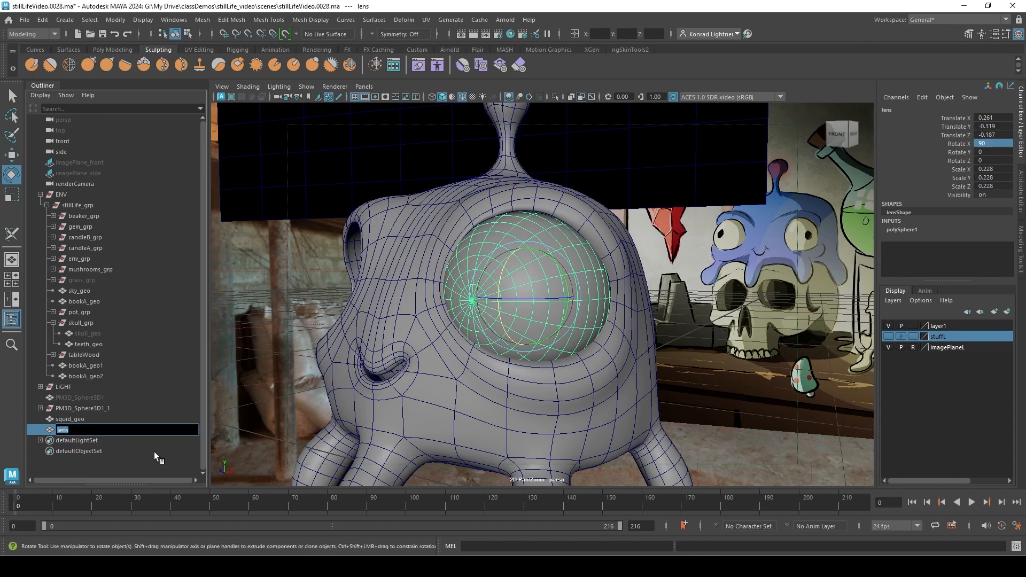
{"action": "type", "text": "scelera"}
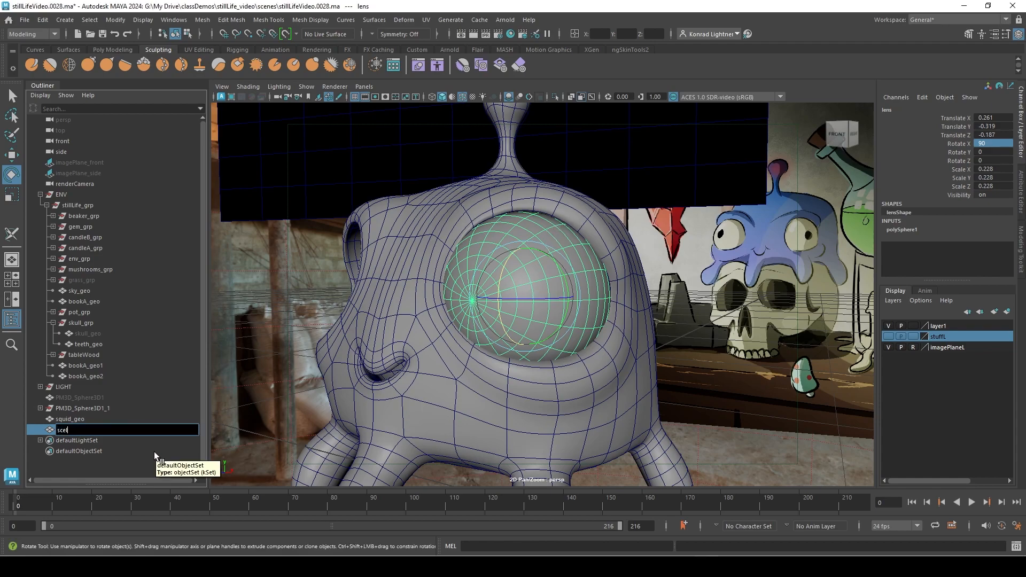
{"action": "type", "text": "_geo"}
{"action": "key", "text": "Return"}
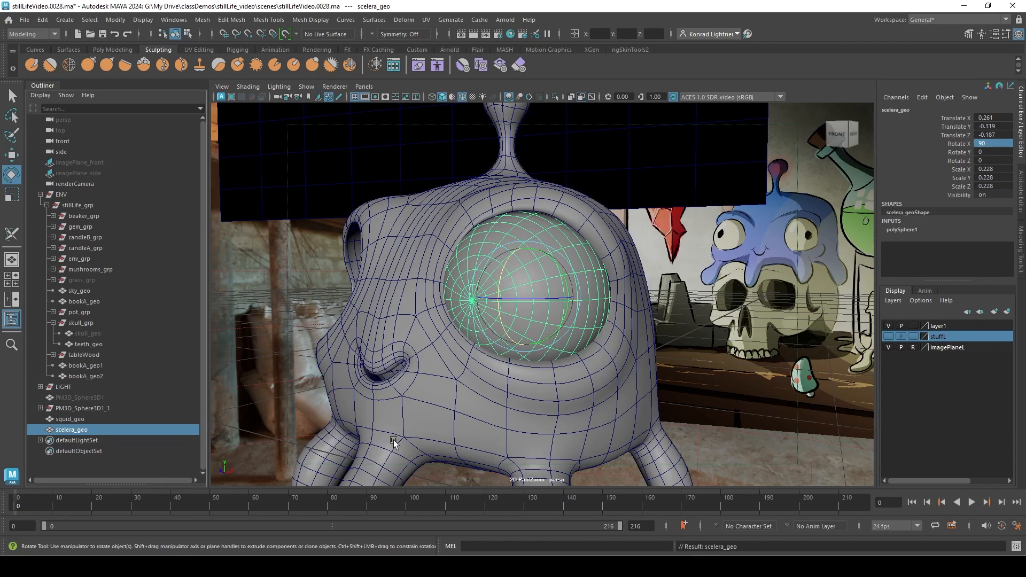
{"action": "key", "text": "ctrl+d"}
{"action": "key", "text": "w"}
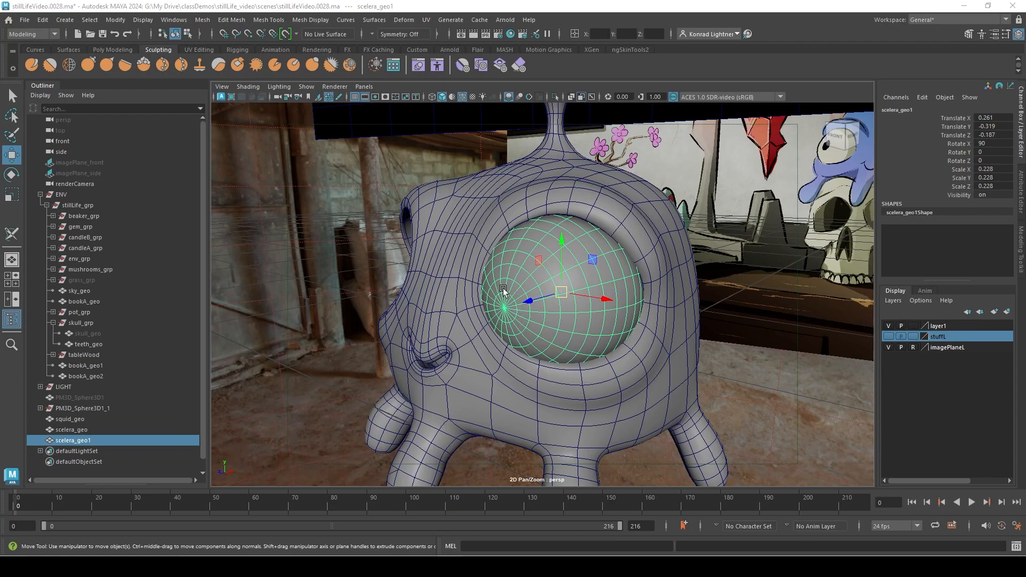
Create a polygon torus primitive.
{"action": "left_click", "coordinate": [64, 21]}
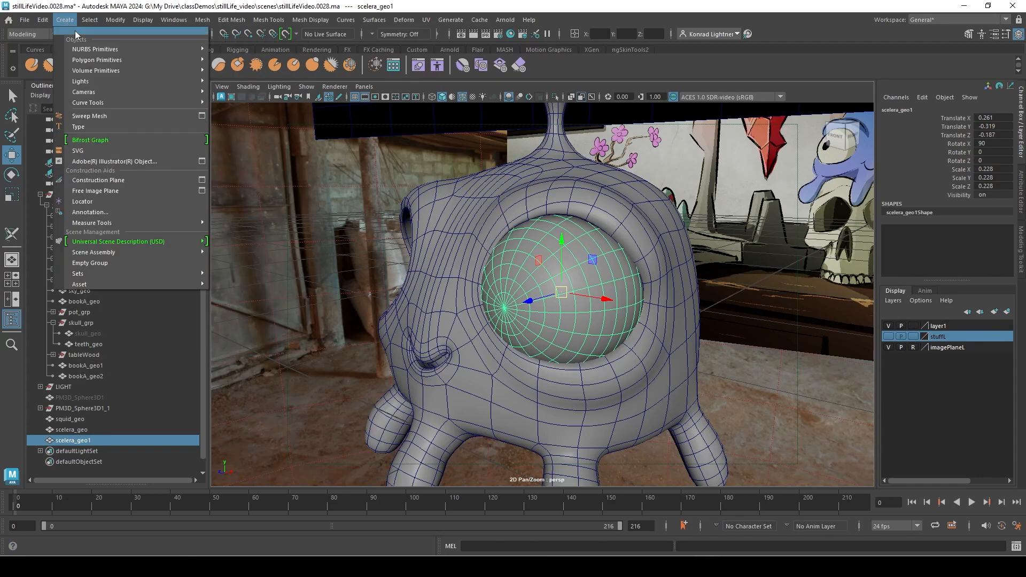
{"action": "mouse_move", "coordinate": [103, 60]}
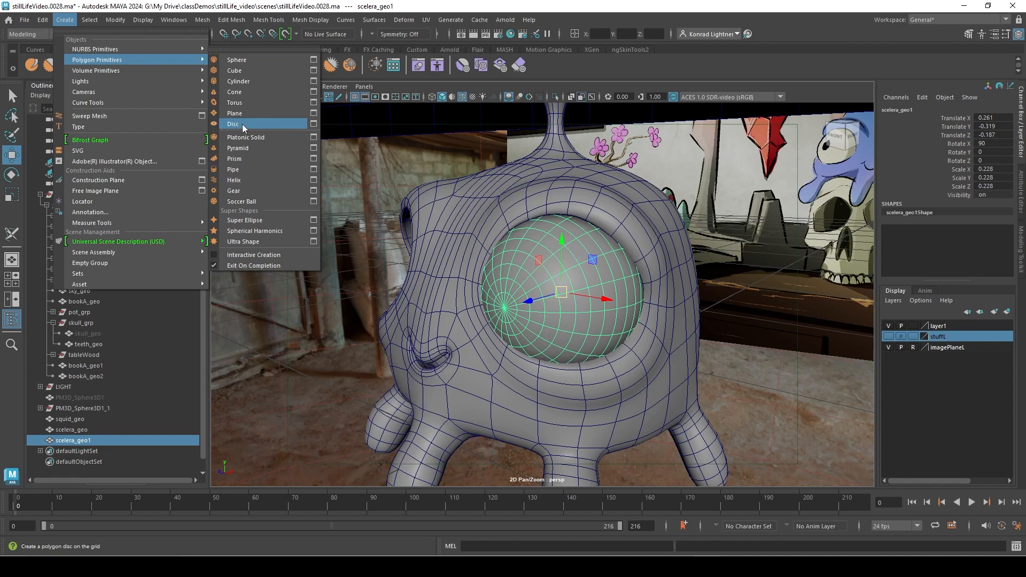
{"action": "left_click", "coordinate": [239, 104]}
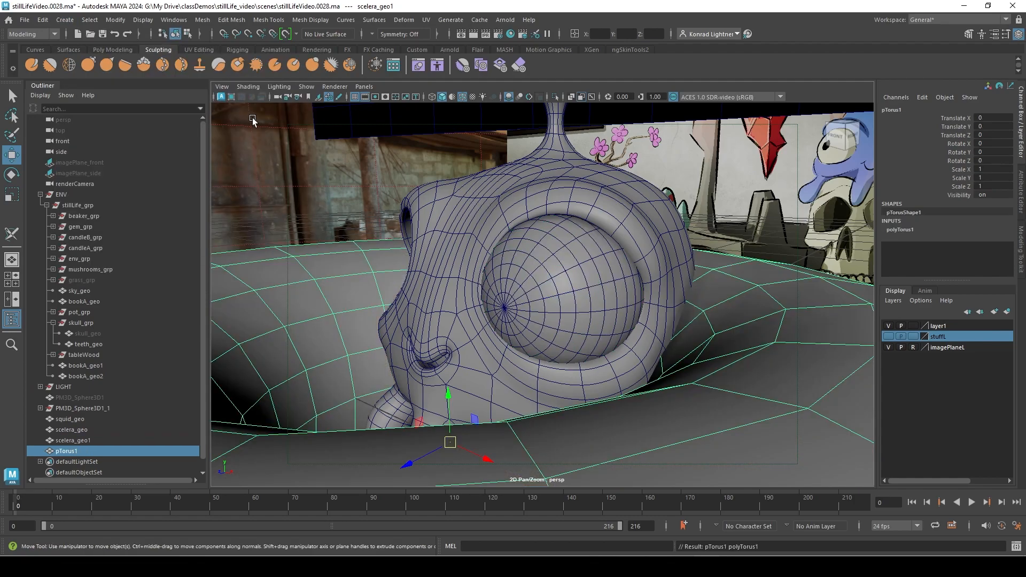
{"action": "key", "text": "f"}
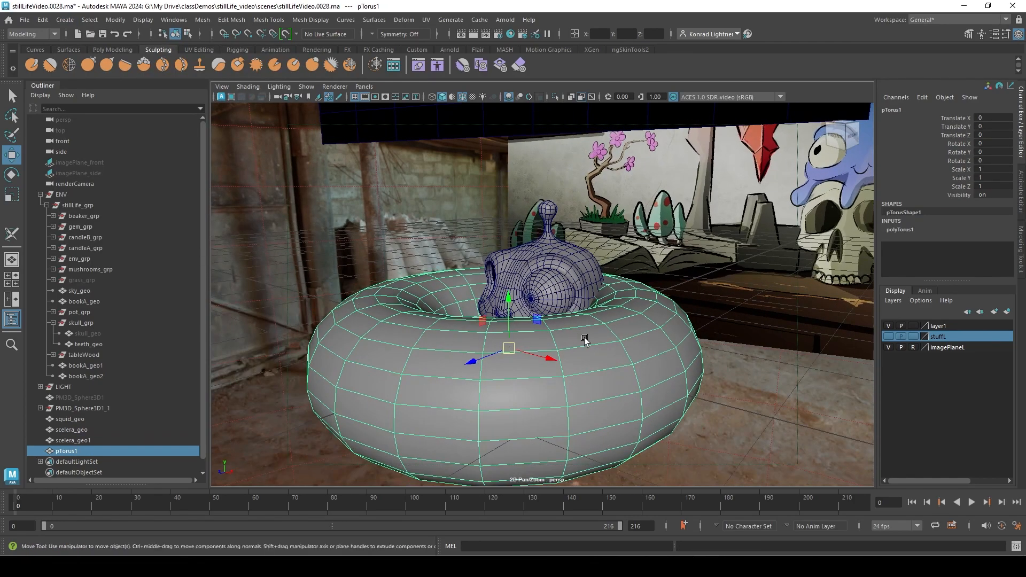
Flatten the torus to a Y scale of 0.271 and switch it to face selection.
{"action": "key", "text": "r"}
{"action": "left_click_drag", "start_coordinate": [508, 299], "coordinate": [652, 279]}
{"action": "key", "text": "w"}
{"action": "right_click_drag", "start_coordinate": [652, 279], "coordinate": [613, 297]}
{"action": "left_click", "coordinate": [613, 278]}
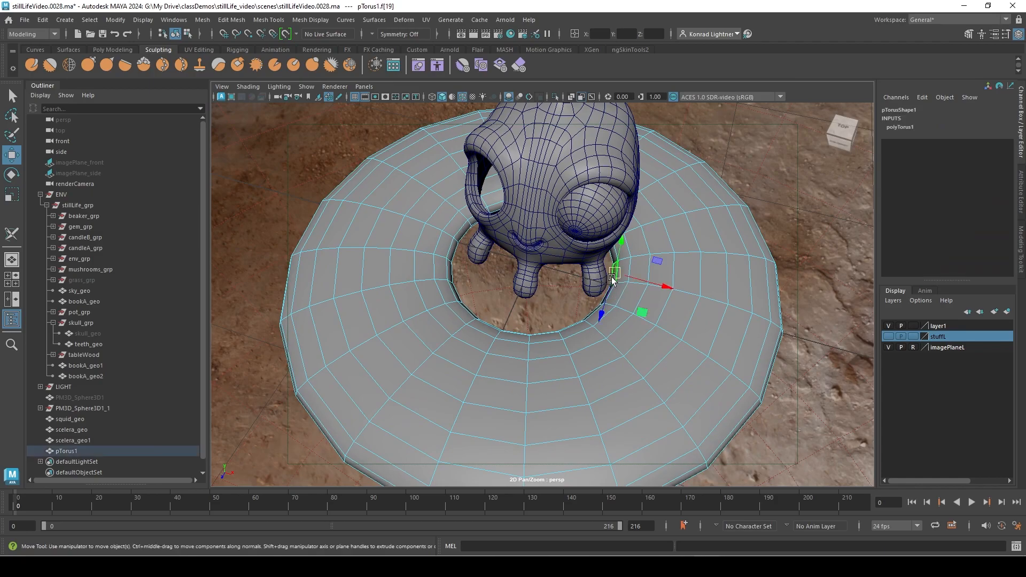
Select the ring of faces around the torus's inner hole.
{"action": "scroll", "coordinate": [566, 348], "scroll_direction": "up", "scroll_amount": 2}
{"action": "left_click_drag", "start_coordinate": [566, 348], "coordinate": [612, 296], "text": "alt"}
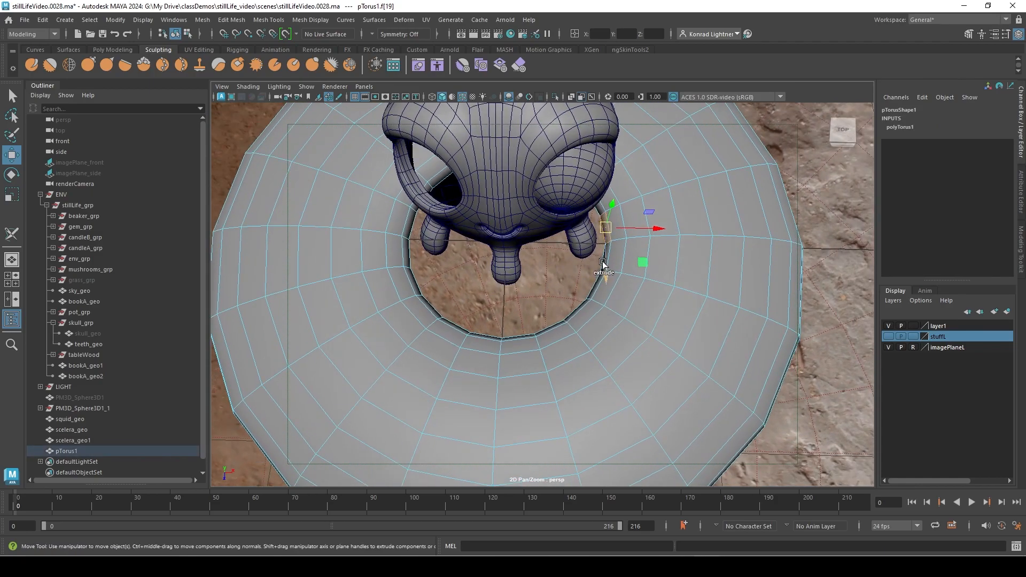
{"action": "left_click_drag", "start_coordinate": [509, 309], "coordinate": [575, 267], "text": "alt"}
{"action": "left_click", "coordinate": [554, 285], "text": "shift"}
{"action": "left_click", "coordinate": [562, 307]}
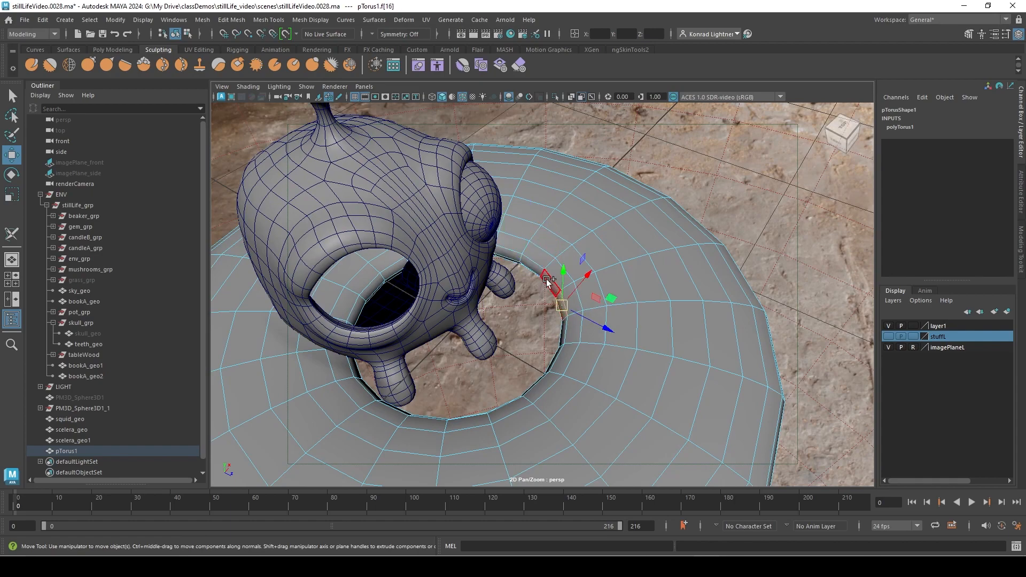
{"action": "double_click", "coordinate": [548, 281]}
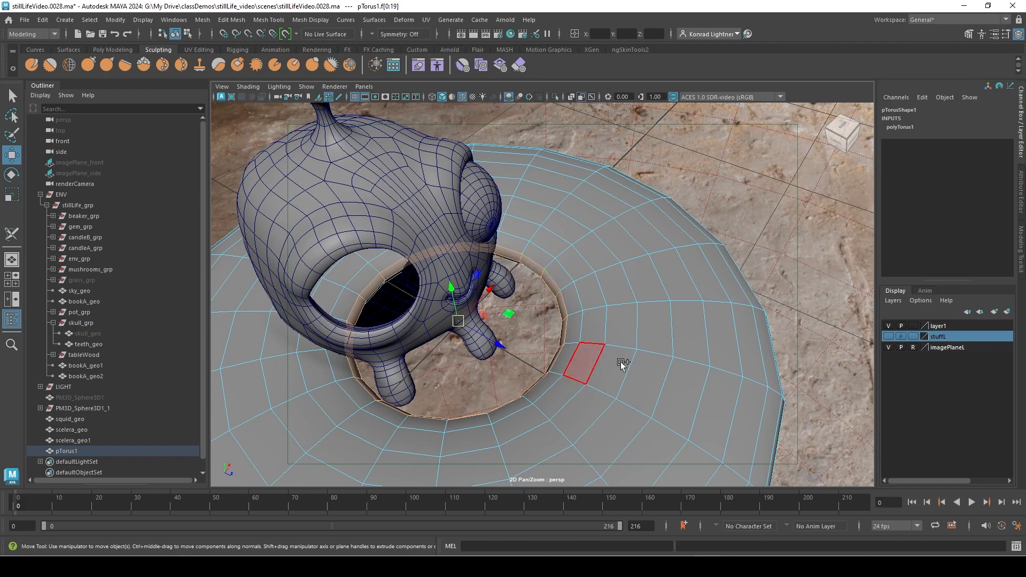
{"action": "right_click_drag", "start_coordinate": [577, 342], "coordinate": [497, 342], "text": "alt"}
{"action": "left_click_drag", "start_coordinate": [497, 342], "coordinate": [700, 292], "text": "alt"}
Delete the ring of faces on the underside of the torus near its outer edge.
{"action": "key", "text": "b"}
{"action": "left_click_drag", "start_coordinate": [490, 274], "coordinate": [573, 344], "text": "alt"}
{"action": "right_click_drag", "start_coordinate": [432, 250], "coordinate": [532, 229]}
{"action": "mouse_move", "coordinate": [531, 228]}
{"action": "left_mouse_down", "text": "alt"}
{"action": "mouse_move", "coordinate": [578, 398]}
{"action": "mouse_move", "coordinate": [718, 315]}
{"action": "mouse_move", "coordinate": [707, 299]}
{"action": "mouse_move", "coordinate": [723, 307]}
{"action": "mouse_move", "coordinate": [663, 320]}
{"action": "mouse_move", "coordinate": [528, 247]}
{"action": "left_mouse_up", "text": "alt"}
{"action": "left_click_drag", "start_coordinate": [624, 298], "coordinate": [479, 224], "text": "alt"}
{"action": "right_click_drag", "start_coordinate": [479, 239], "coordinate": [486, 243]}
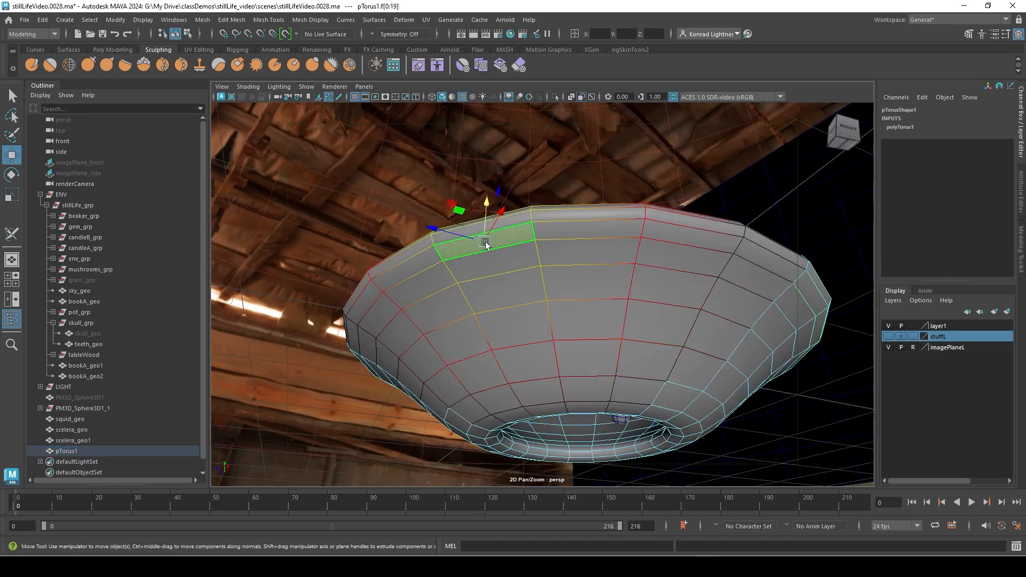
{"action": "double_click", "coordinate": [557, 236], "text": "shift"}
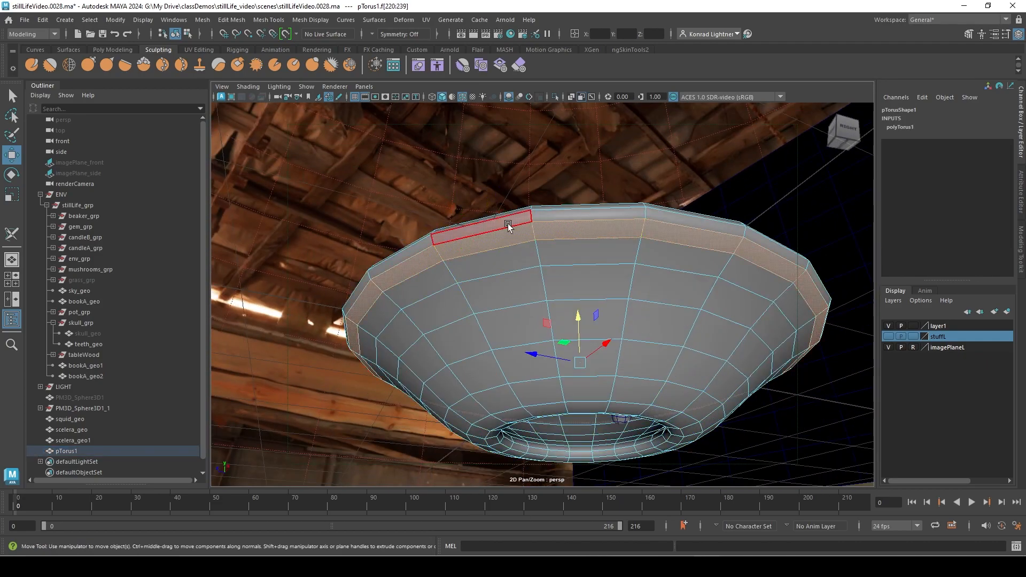
{"action": "key", "text": "Delete"}
Delete the underside face ring near the inner hole and the lower shell left between the two cuts.
{"action": "left_click_drag", "start_coordinate": [590, 426], "coordinate": [591, 348], "text": "alt"}
{"action": "double_click", "coordinate": [591, 349]}
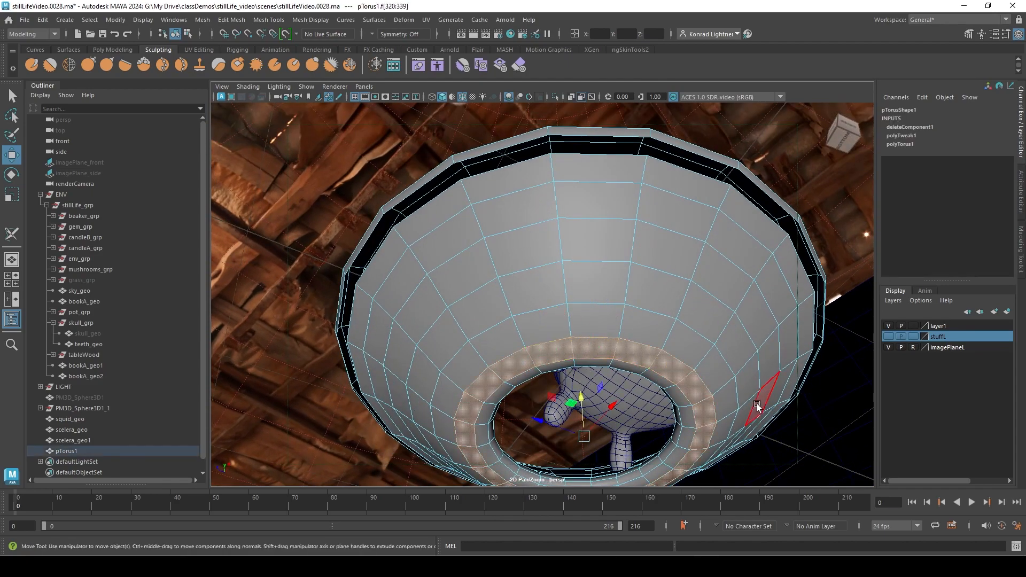
{"action": "key", "text": "Delete"}
{"action": "double_click", "coordinate": [639, 260]}
{"action": "key", "text": "Delete"}
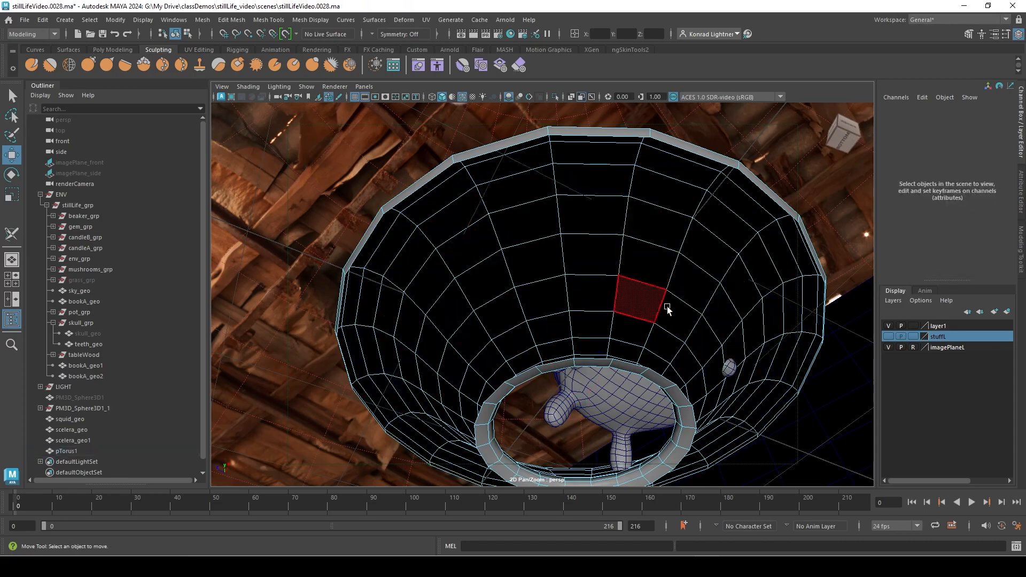
Return the torus to object mode and scale it uniformly down to 0.625 in X and Z and 0.169 in Y.
{"action": "left_click_drag", "start_coordinate": [711, 328], "coordinate": [635, 413], "text": "alt"}
{"action": "right_click_drag", "start_coordinate": [653, 250], "coordinate": [692, 239]}
{"action": "left_click_drag", "start_coordinate": [651, 314], "coordinate": [527, 385], "text": "alt"}
{"action": "scroll", "coordinate": [495, 342], "scroll_direction": "up", "scroll_amount": 3}
{"action": "key", "text": "r"}
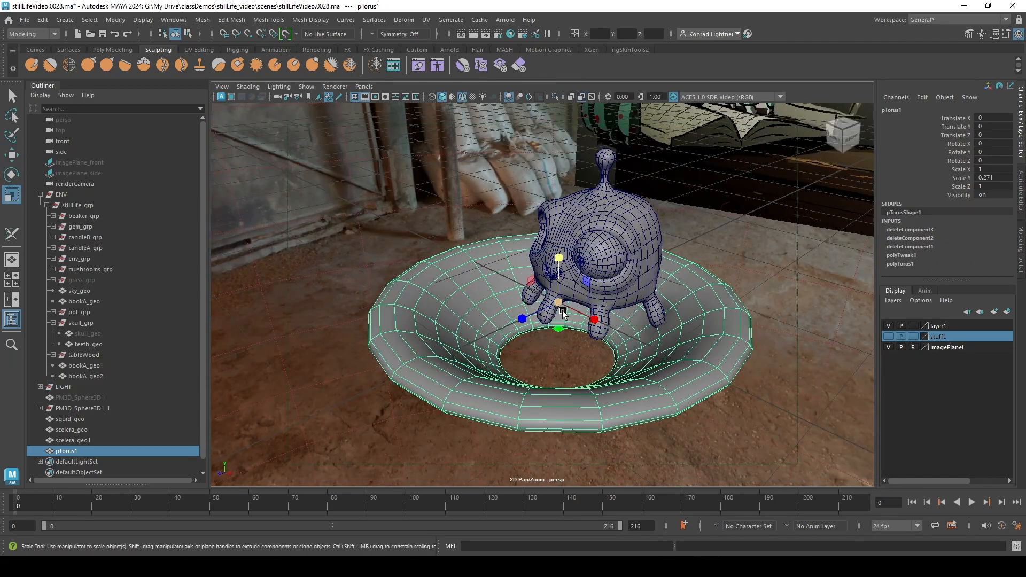
{"action": "left_click_drag", "start_coordinate": [559, 302], "coordinate": [411, 340]}
Snap the torus onto the pole vertex at the front of the eye sphere.
{"action": "key", "text": "w"}
{"action": "right_click_drag", "start_coordinate": [496, 323], "coordinate": [698, 319], "text": "alt"}
{"action": "middle_click_drag", "start_coordinate": [614, 283], "coordinate": [582, 298], "text": "alt"}
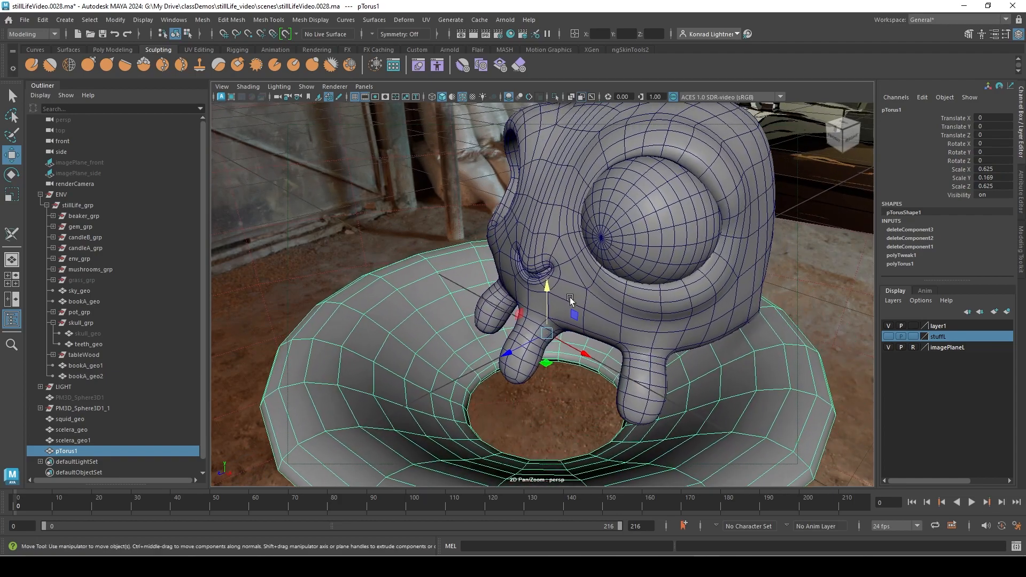
{"action": "right_click_drag", "start_coordinate": [582, 297], "coordinate": [665, 220], "text": "alt"}
{"action": "middle_click_drag", "start_coordinate": [625, 216], "coordinate": [623, 217]}
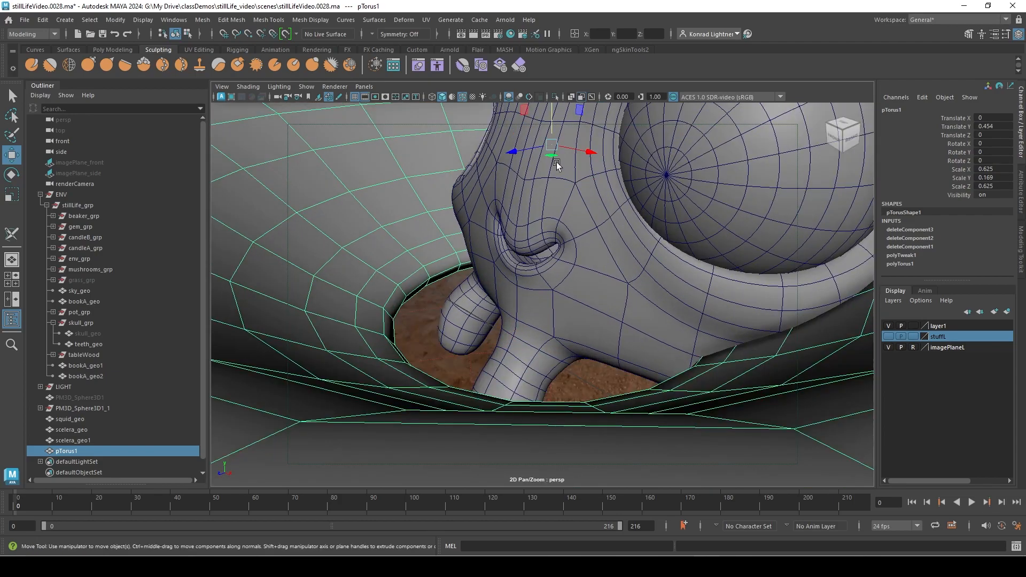
{"action": "left_click", "coordinate": [551, 143]}
{"action": "key", "text": "v"}
{"action": "middle_click_drag", "start_coordinate": [669, 177], "coordinate": [665, 177]}
Set the torus's Rotate X to 90 so that its opening faces forward.
{"action": "right_click_drag", "start_coordinate": [665, 177], "coordinate": [572, 268], "text": "alt"}
{"action": "left_click_drag", "start_coordinate": [572, 267], "coordinate": [537, 282], "text": "alt"}
{"action": "key", "text": "e"}
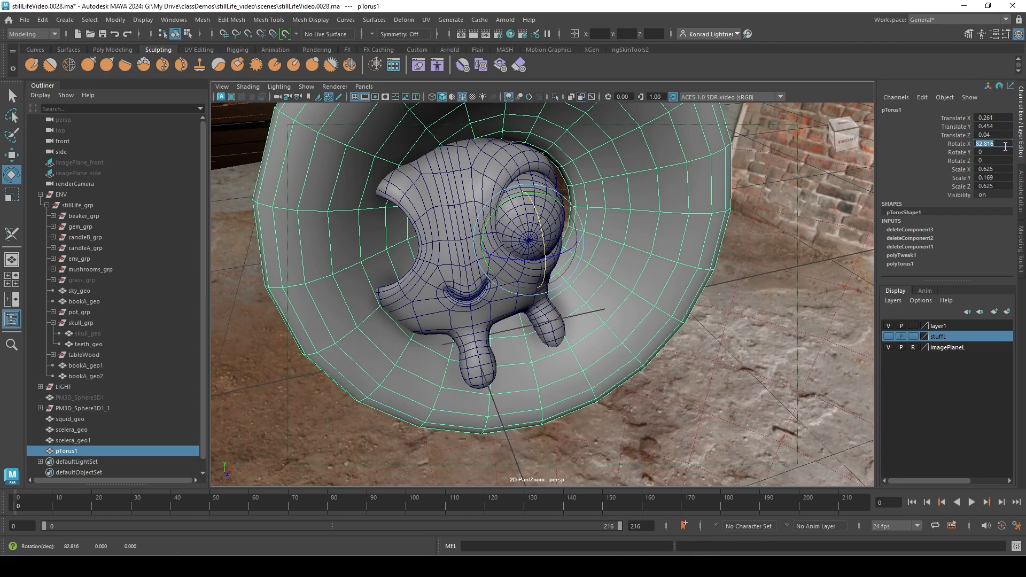
{"action": "type", "text": "90"}
{"action": "key", "text": "Return"}
Scale the torus down to 0.058 in X and Z and 0.016 in Y around the eye's pole.
{"action": "left_click_drag", "start_coordinate": [636, 321], "coordinate": [267, 351], "text": "alt"}
{"action": "scroll", "coordinate": [534, 286], "scroll_direction": "up", "scroll_amount": 3}
{"action": "key", "text": "r"}
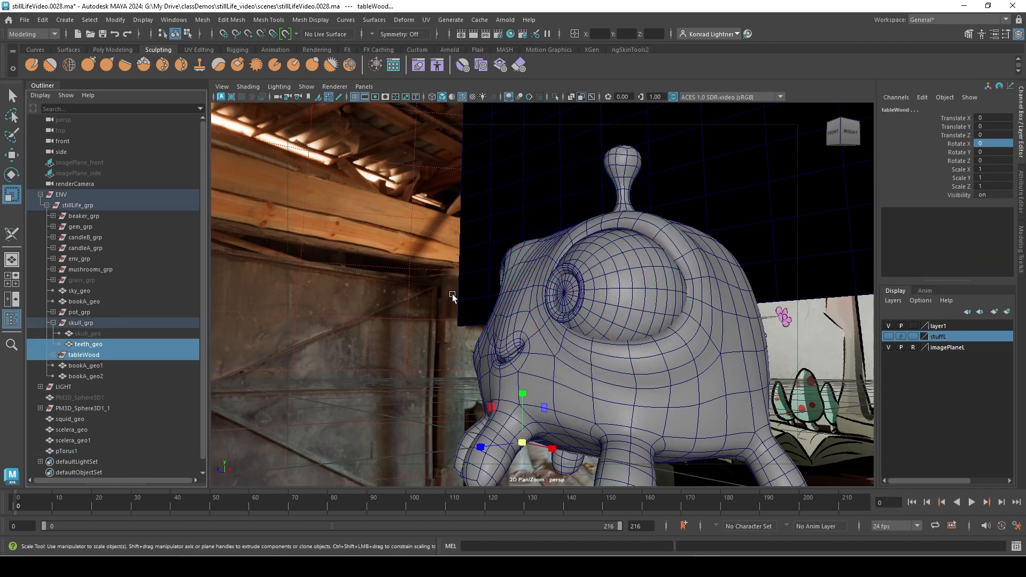
{"action": "left_click", "coordinate": [560, 261]}
{"action": "scroll", "coordinate": [496, 310], "scroll_direction": "up", "scroll_amount": 5}
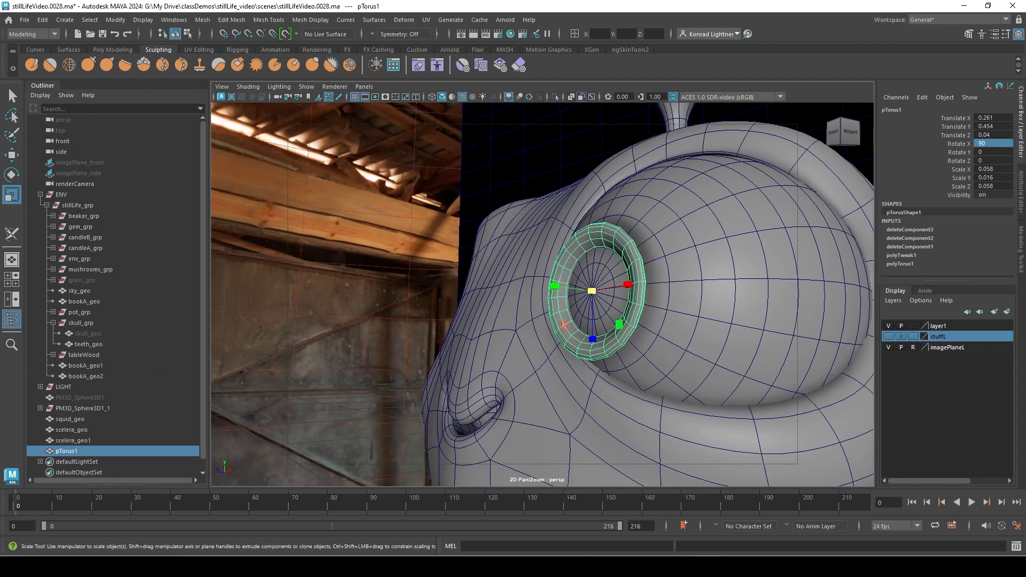
Place the squid reference image beside the model and scale the torus to 0.044 in X and Z and 0.012 in Y.
{"action": "left_click_drag", "start_coordinate": [158, 272], "coordinate": [288, 310]}
{"action": "mouse_move", "coordinate": [466, 330]}
{"action": "right_mouse_down", "text": "alt"}
{"action": "mouse_move", "coordinate": [557, 336]}
{"action": "mouse_move", "coordinate": [478, 334]}
{"action": "right_mouse_up", "text": "alt"}
{"action": "left_click_drag", "start_coordinate": [478, 333], "coordinate": [475, 313], "text": "alt"}
{"action": "right_click_drag", "start_coordinate": [475, 312], "coordinate": [500, 312], "text": "alt"}
{"action": "left_click_drag", "start_coordinate": [500, 313], "coordinate": [466, 304], "text": "alt"}
{"action": "left_click_drag", "start_coordinate": [508, 246], "coordinate": [454, 270]}
{"action": "right_click_drag", "start_coordinate": [454, 270], "coordinate": [418, 260], "text": "alt"}
{"action": "mouse_move", "coordinate": [515, 253]}
{"action": "left_mouse_down"}
{"action": "mouse_move", "coordinate": [505, 256]}
{"action": "mouse_move", "coordinate": [530, 262]}
{"action": "left_mouse_up"}
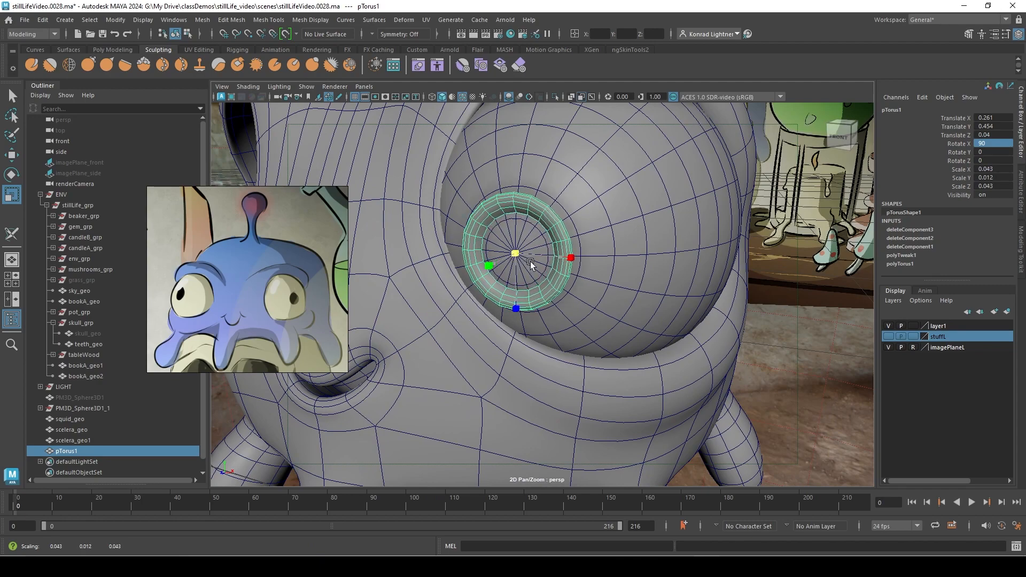
{"action": "mouse_move", "coordinate": [530, 261]}
{"action": "left_mouse_down"}
{"action": "mouse_move", "coordinate": [506, 256]}
{"action": "mouse_move", "coordinate": [534, 257]}
{"action": "left_mouse_up"}
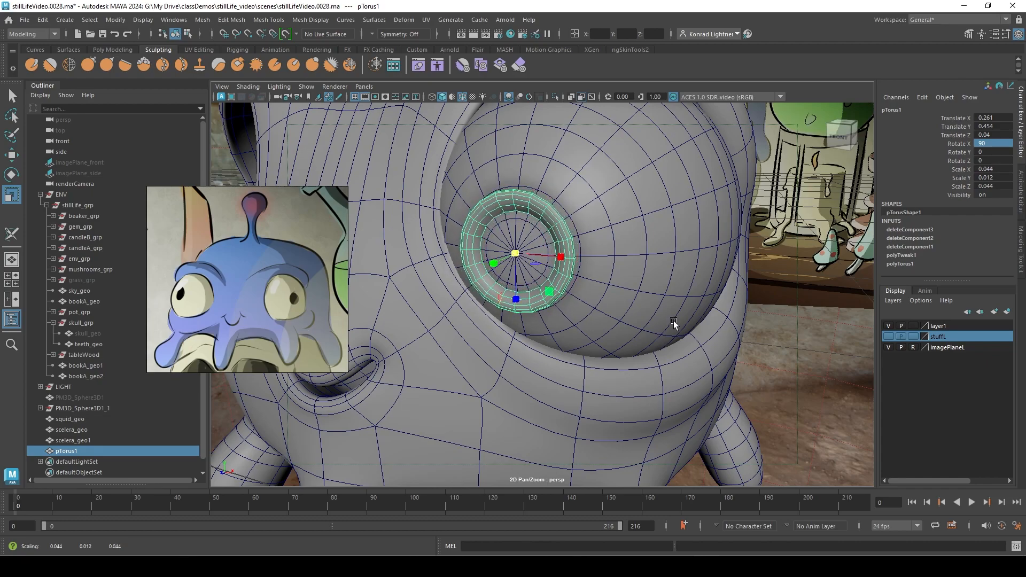
Move the torus back into the eye sphere to Translate Z 0.026, checking the fit in wireframe and from inside.
{"action": "right_click_drag", "start_coordinate": [669, 321], "coordinate": [514, 265], "text": "alt"}
{"action": "mouse_move", "coordinate": [514, 265]}
{"action": "left_mouse_down", "text": "alt"}
{"action": "mouse_move", "coordinate": [582, 252]}
{"action": "mouse_move", "coordinate": [515, 272]}
{"action": "left_mouse_up", "text": "alt"}
{"action": "right_click_drag", "start_coordinate": [514, 273], "coordinate": [588, 322], "text": "alt"}
{"action": "left_click_drag", "start_coordinate": [588, 323], "coordinate": [561, 324], "text": "alt"}
{"action": "right_click_drag", "start_coordinate": [561, 324], "coordinate": [606, 327], "text": "alt"}
{"action": "left_click_drag", "start_coordinate": [606, 328], "coordinate": [498, 345], "text": "alt"}
{"action": "right_click_drag", "start_coordinate": [499, 345], "coordinate": [556, 345], "text": "alt"}
{"action": "left_click_drag", "start_coordinate": [556, 345], "coordinate": [510, 349], "text": "alt"}
{"action": "key", "text": "w"}
{"action": "left_click_drag", "start_coordinate": [550, 315], "coordinate": [807, 300]}
{"action": "key", "text": "4"}
{"action": "right_click_drag", "start_coordinate": [492, 329], "coordinate": [545, 328], "text": "alt"}
{"action": "key", "text": "5"}
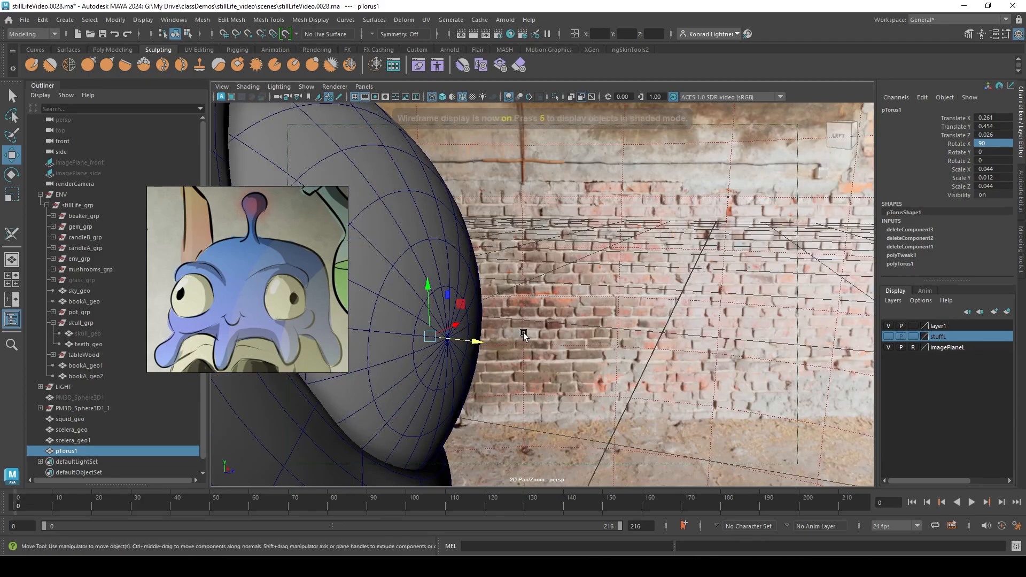
{"action": "mouse_move", "coordinate": [634, 341]}
{"action": "left_mouse_down", "text": "alt"}
{"action": "mouse_move", "coordinate": [406, 337]}
{"action": "mouse_move", "coordinate": [541, 337]}
{"action": "mouse_move", "coordinate": [562, 370]}
{"action": "mouse_move", "coordinate": [543, 334]}
{"action": "mouse_move", "coordinate": [588, 310]}
{"action": "mouse_move", "coordinate": [492, 326]}
{"action": "mouse_move", "coordinate": [692, 366]}
{"action": "mouse_move", "coordinate": [540, 369]}
{"action": "mouse_move", "coordinate": [531, 348]}
{"action": "mouse_move", "coordinate": [502, 346]}
{"action": "mouse_move", "coordinate": [560, 316]}
{"action": "left_mouse_up", "text": "alt"}
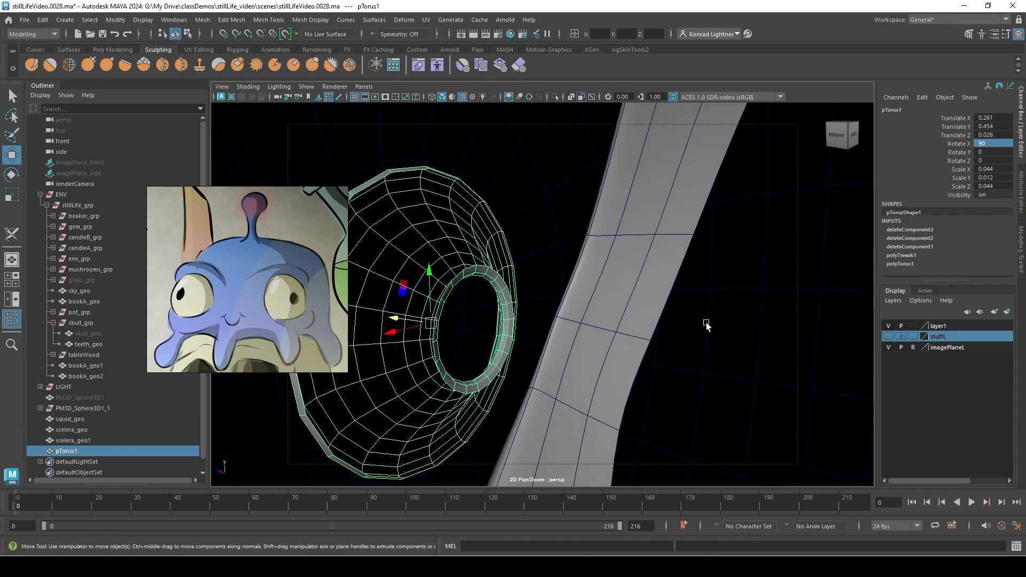
Create a polygon disc primitive and scale it uniformly to 0.255.
{"action": "left_click", "coordinate": [62, 20]}
{"action": "mouse_move", "coordinate": [130, 62]}
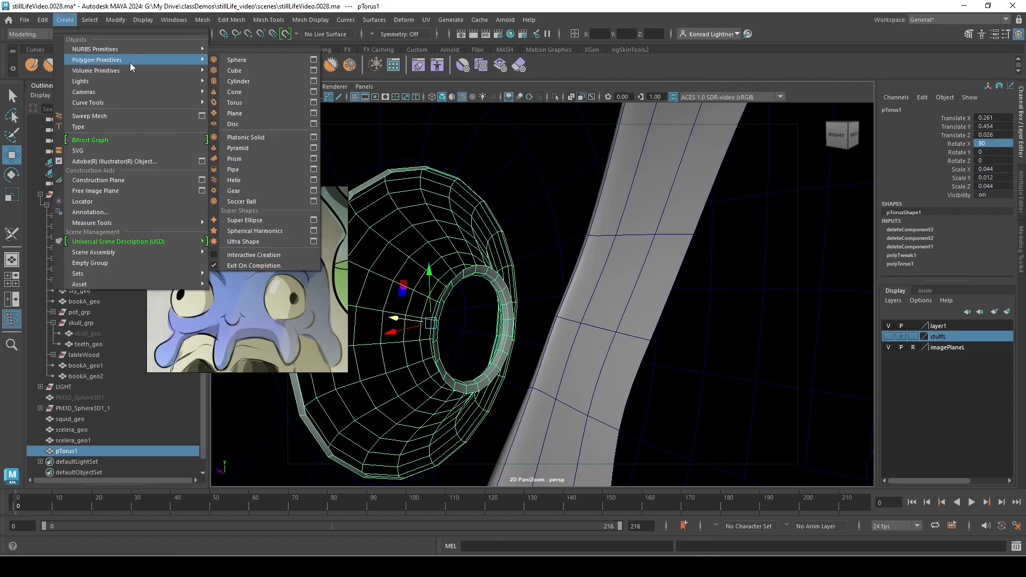
{"action": "left_click", "coordinate": [256, 121]}
{"action": "mouse_move", "coordinate": [625, 258]}
{"action": "left_mouse_down", "text": "alt"}
{"action": "mouse_move", "coordinate": [495, 257]}
{"action": "mouse_move", "coordinate": [581, 271]}
{"action": "mouse_move", "coordinate": [579, 300]}
{"action": "left_mouse_up", "text": "alt"}
{"action": "key", "text": "r"}
{"action": "left_click_drag", "start_coordinate": [506, 375], "coordinate": [167, 408]}
{"action": "left_click_drag", "start_coordinate": [508, 369], "coordinate": [579, 396]}
Set the disc's Rotate X to 90 so that it stands upright facing forward.
{"action": "key", "text": "e"}
{"action": "left_click_drag", "start_coordinate": [519, 329], "coordinate": [505, 377]}
{"action": "left_click_drag", "start_coordinate": [516, 412], "coordinate": [567, 406], "text": "alt"}
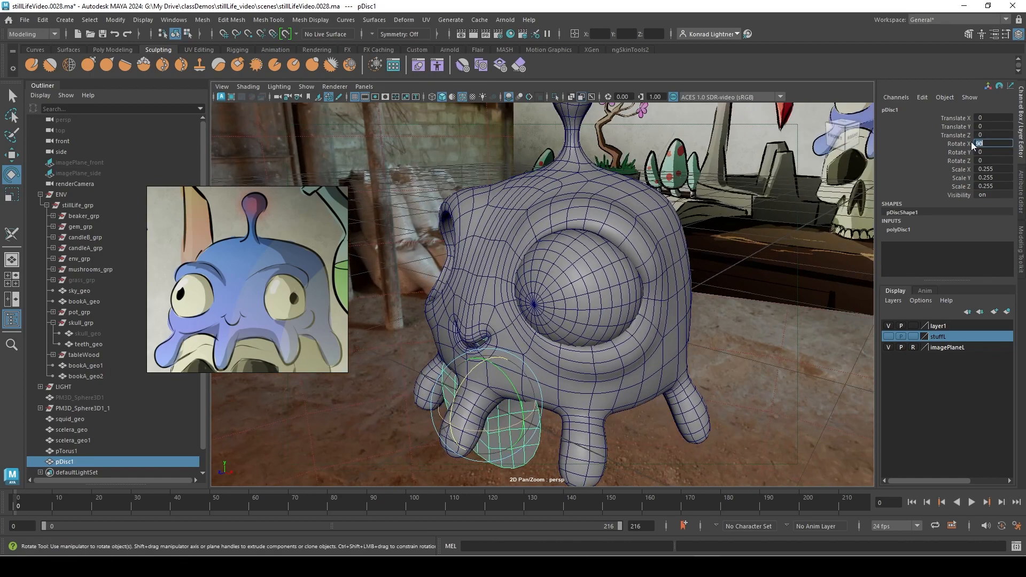
{"action": "left_click", "coordinate": [768, 448]}
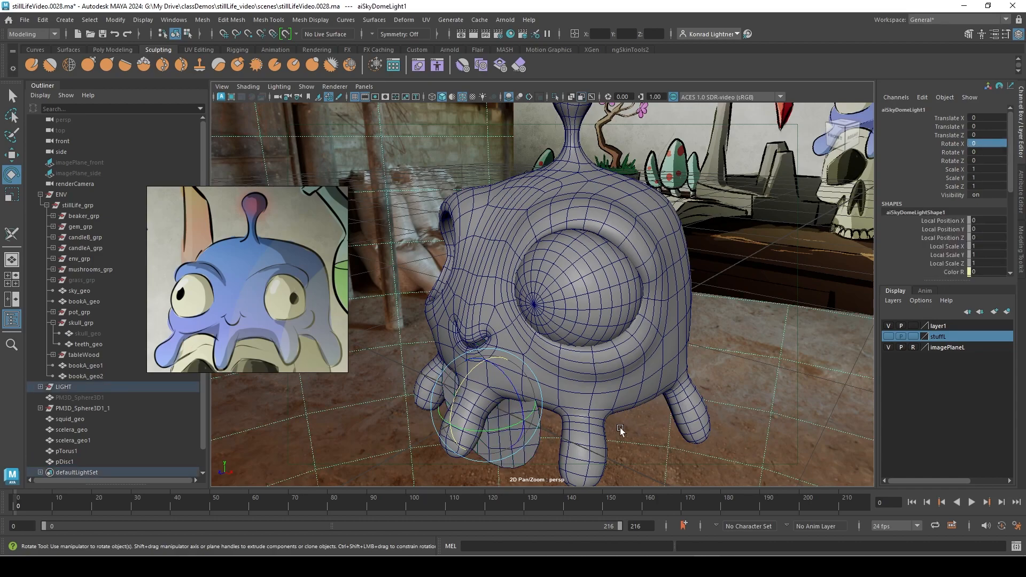
Reselect the disc and snap it onto the pole vertex of the eye sphere.
{"action": "left_click_drag", "start_coordinate": [519, 458], "coordinate": [527, 459]}
{"action": "key", "text": "w"}
{"action": "left_click", "coordinate": [527, 458]}
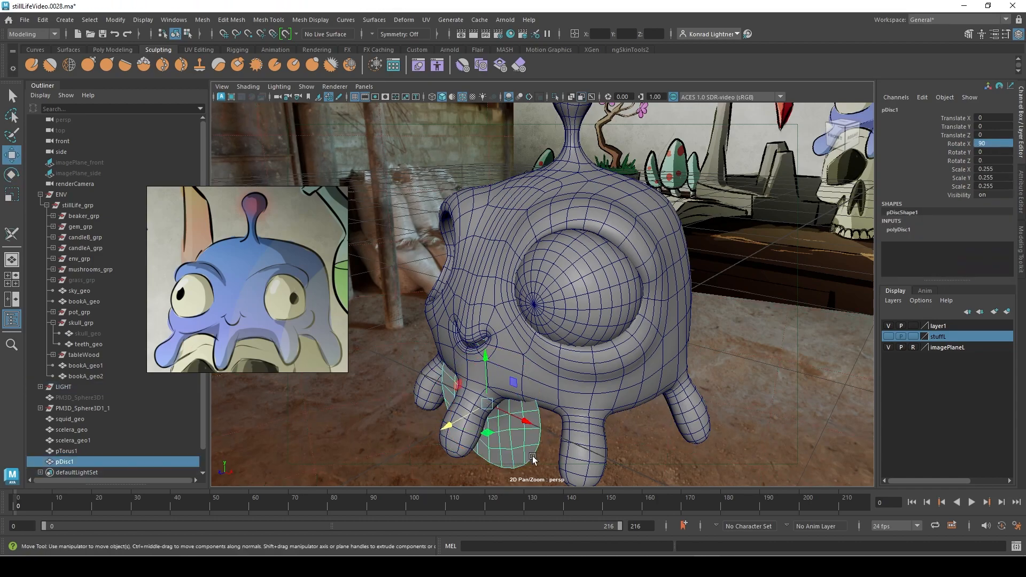
{"action": "scroll", "coordinate": [535, 341], "scroll_direction": "up", "scroll_amount": 5}
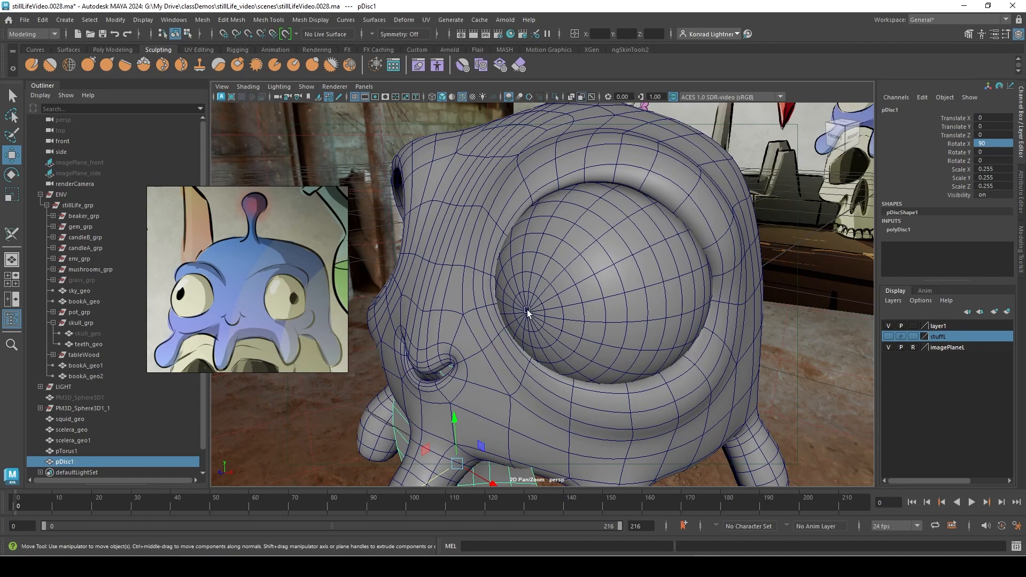
{"action": "middle_click_drag", "start_coordinate": [527, 308], "coordinate": [526, 315]}
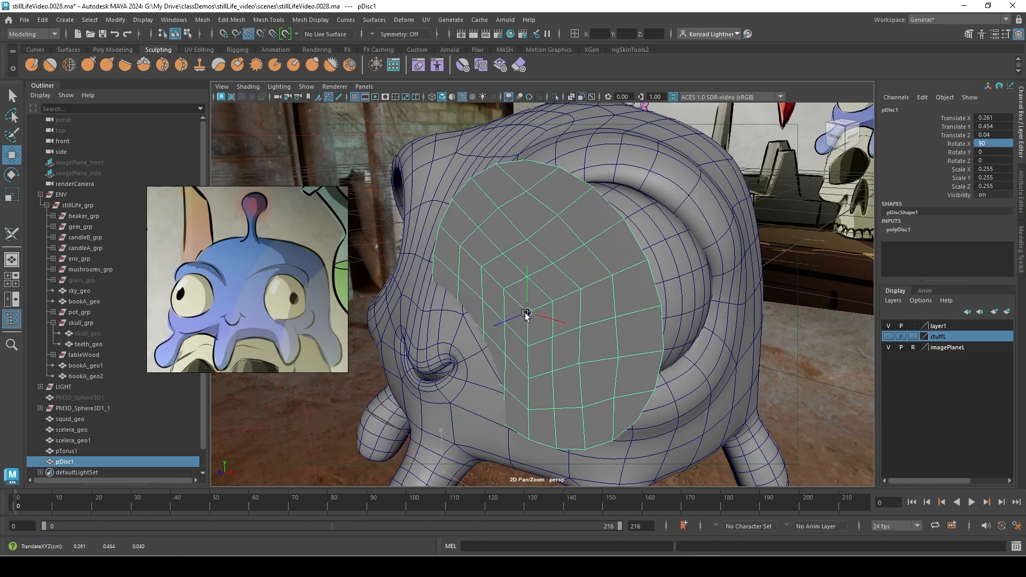
Move the disc back inside the eye to Translate Z -0.081 and scale it uniformly to 0.19.
{"action": "key", "text": "r"}
{"action": "key", "text": "w"}
{"action": "left_click_drag", "start_coordinate": [505, 322], "coordinate": [550, 306]}
{"action": "key", "text": "r"}
{"action": "middle_click_drag", "start_coordinate": [583, 292], "coordinate": [521, 304]}
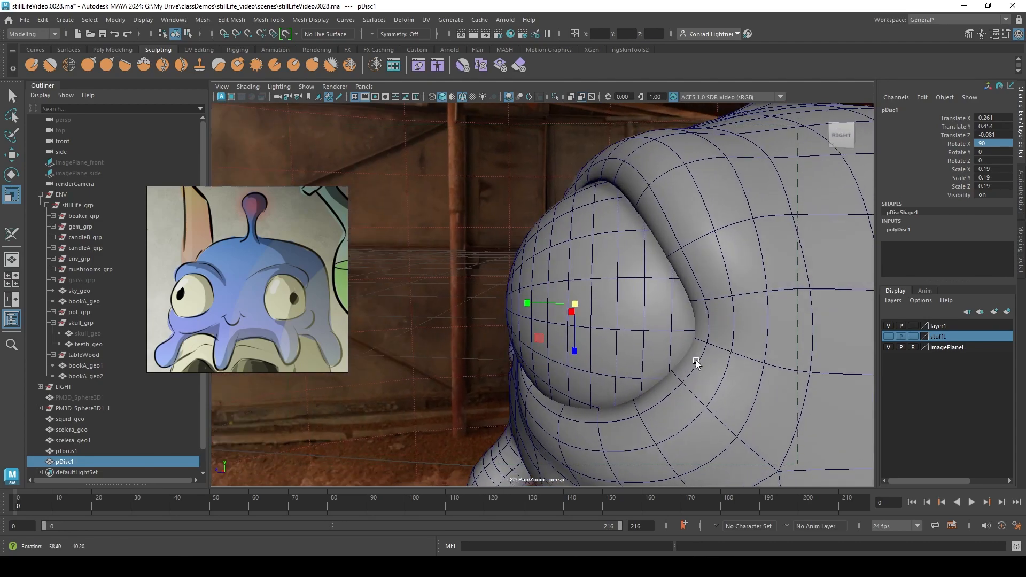